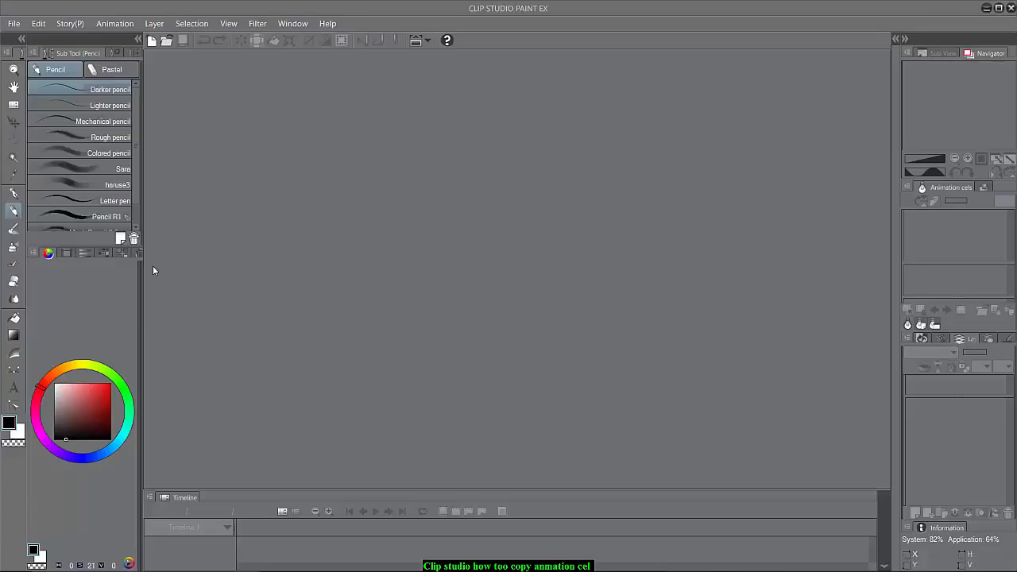
Create a new 720 × 540 px animation canvas at 144 dpi, with frame rate 30 and playback time 120
{"action": "left_click", "coordinate": [13, 24]}
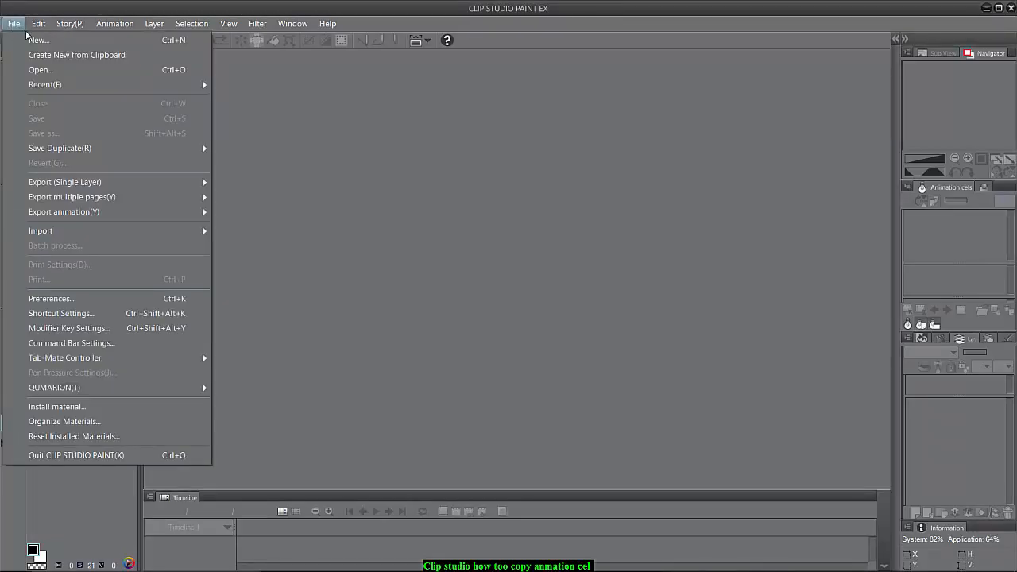
{"action": "left_click", "coordinate": [37, 40]}
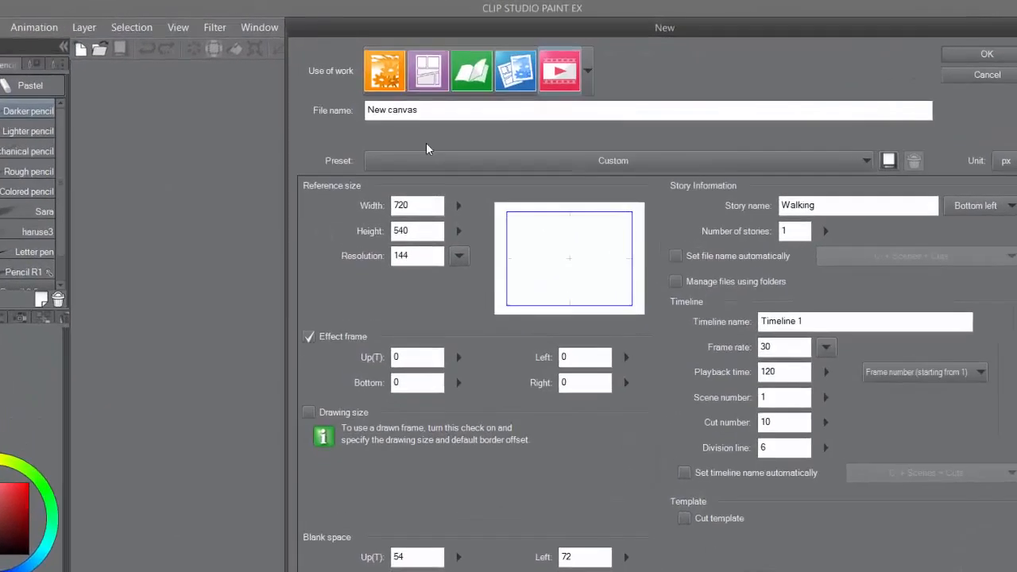
{"action": "left_click", "coordinate": [386, 78]}
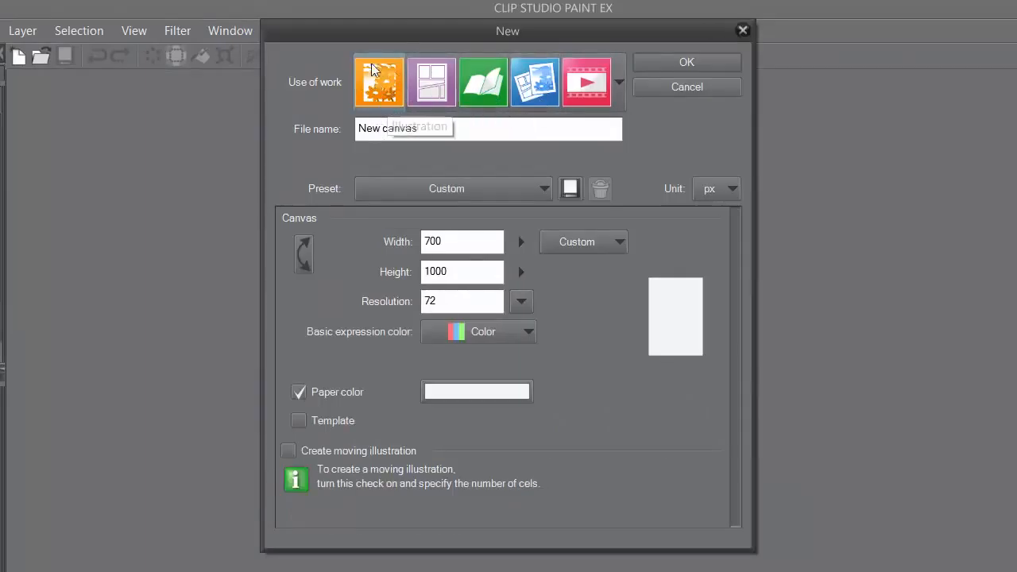
{"action": "left_click", "coordinate": [289, 451]}
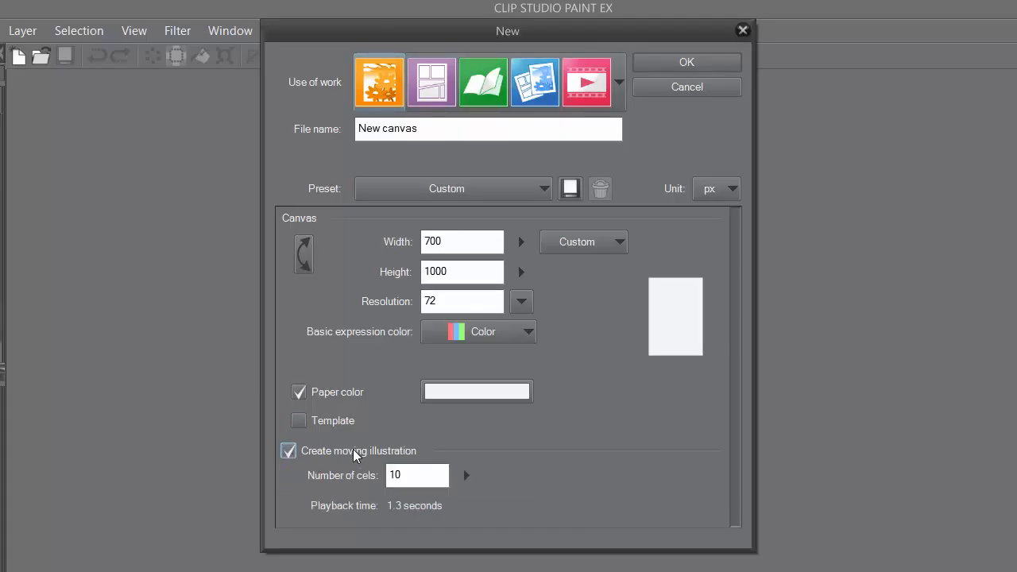
{"action": "left_click", "coordinate": [290, 452]}
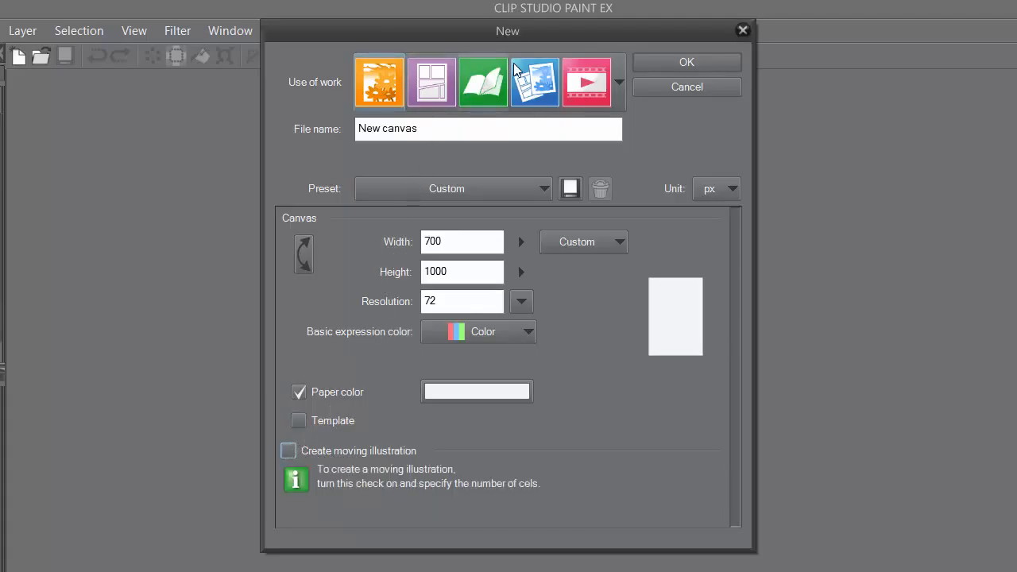
{"action": "left_click", "coordinate": [579, 82]}
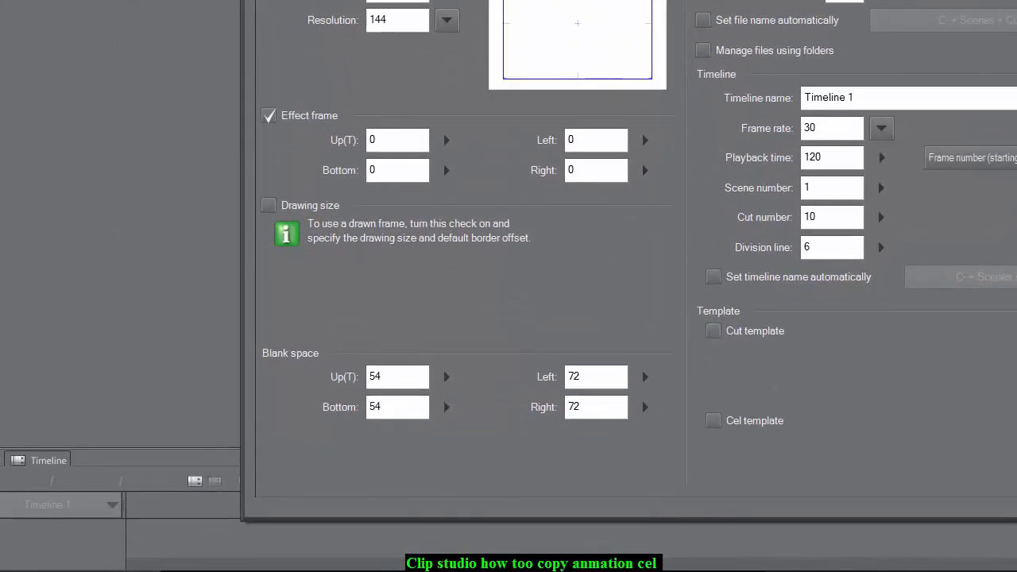
{"action": "left_click", "coordinate": [845, 49]}
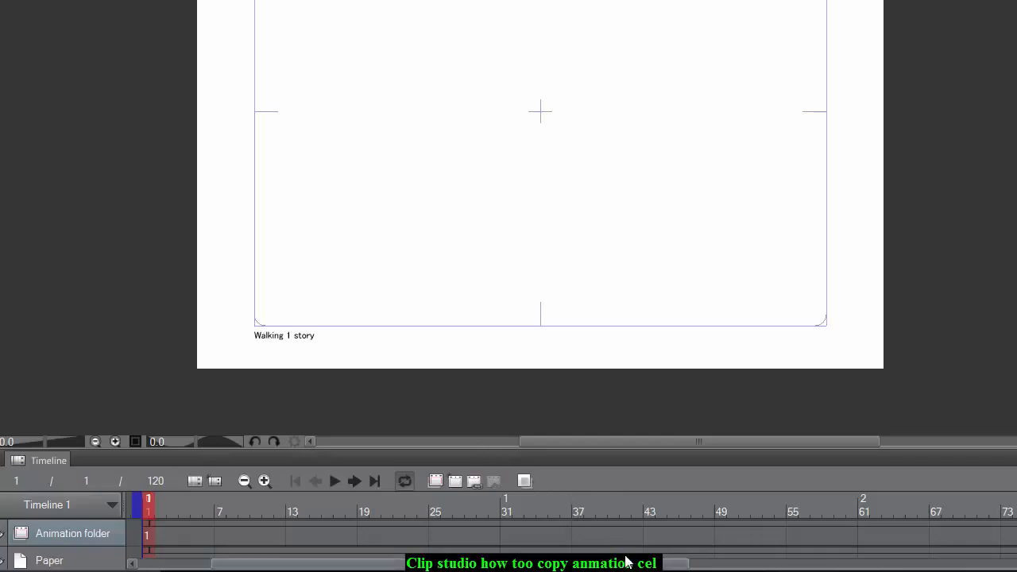
Shorten the timeline to end at frame 6 and return to frame 1 of the animation folder
{"action": "left_click_drag", "start_coordinate": [625, 557], "coordinate": [634, 562]}
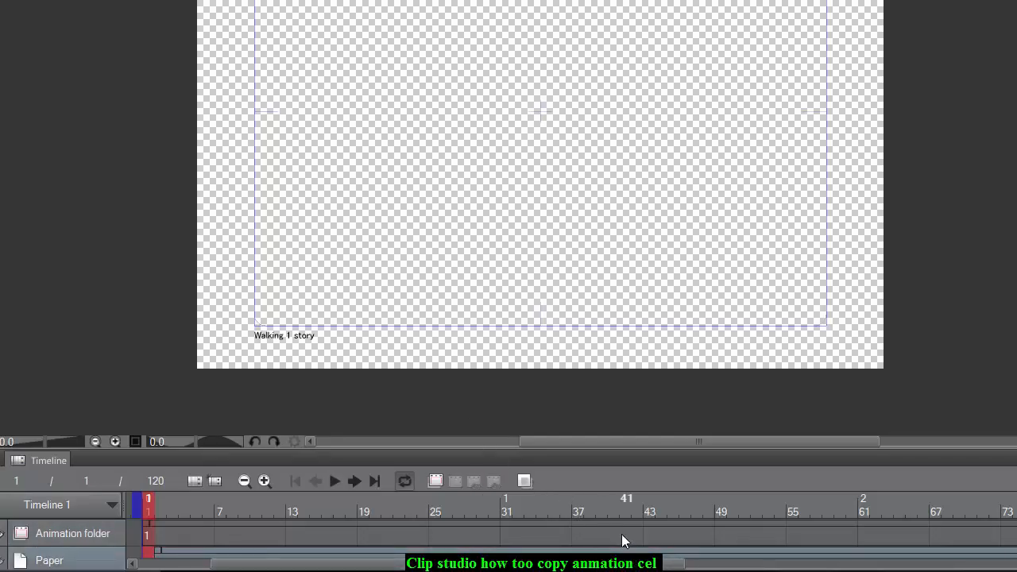
{"action": "left_click", "coordinate": [624, 541]}
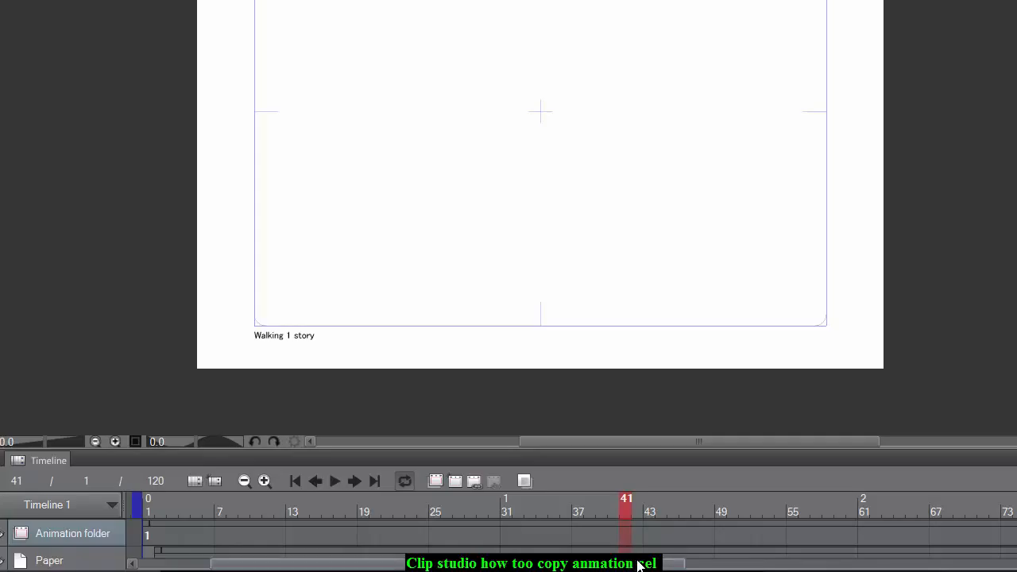
{"action": "left_click_drag", "start_coordinate": [638, 565], "coordinate": [1013, 522]}
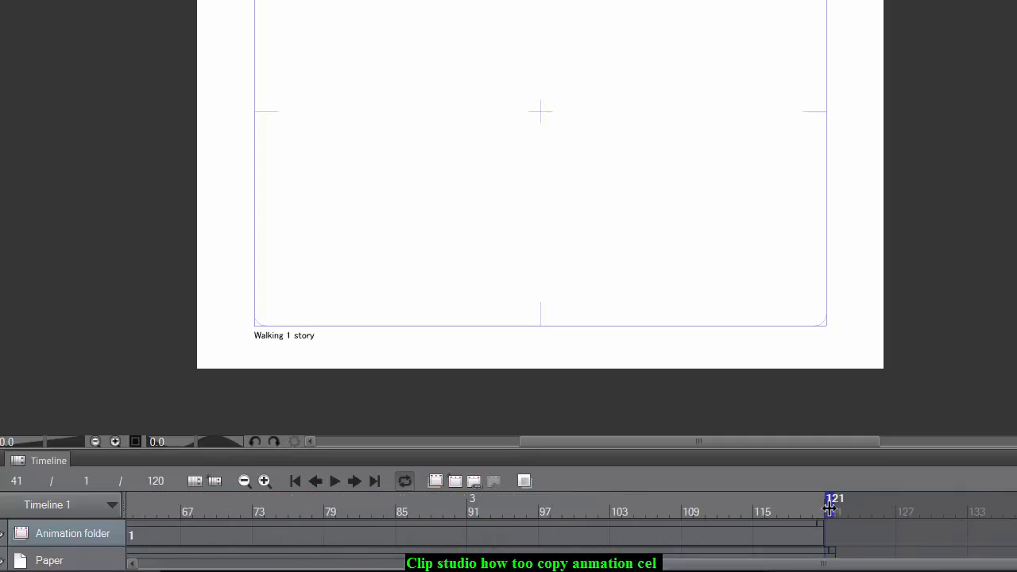
{"action": "mouse_move", "coordinate": [823, 511]}
{"action": "left_mouse_down"}
{"action": "mouse_move", "coordinate": [251, 550]}
{"action": "mouse_move", "coordinate": [45, 518]}
{"action": "mouse_move", "coordinate": [372, 506]}
{"action": "mouse_move", "coordinate": [341, 516]}
{"action": "left_mouse_up"}
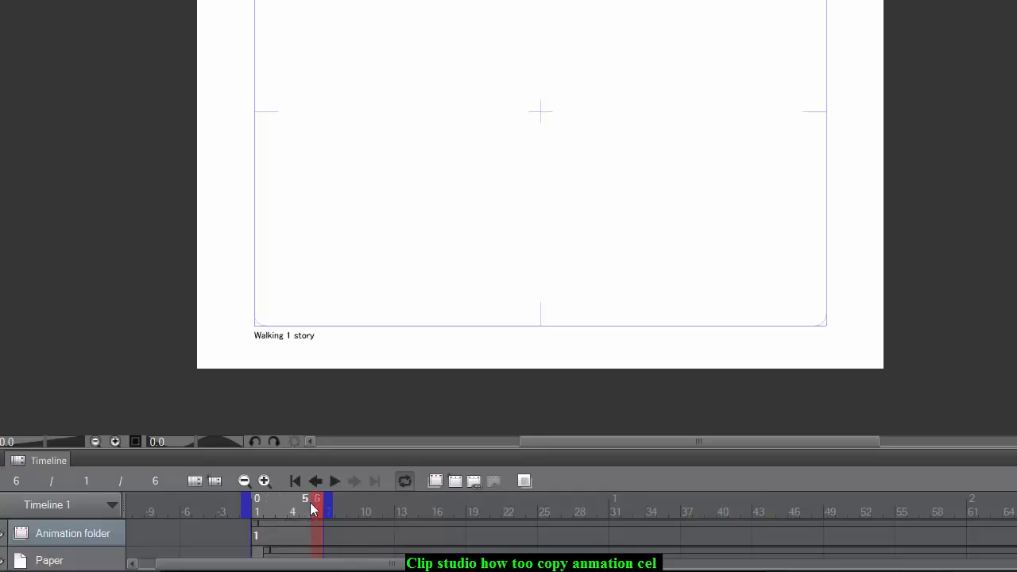
{"action": "left_click", "coordinate": [260, 513]}
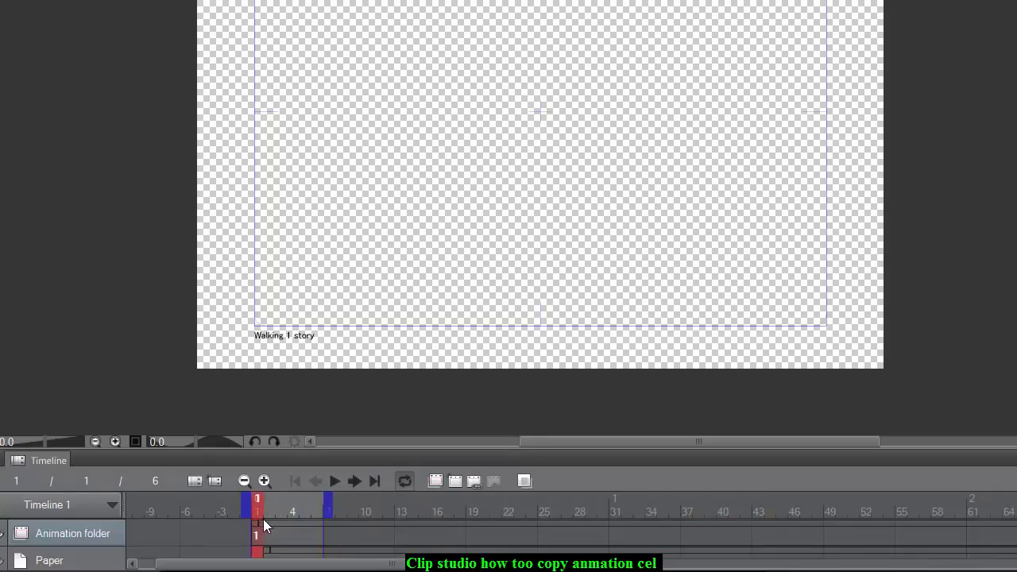
{"action": "left_click", "coordinate": [269, 533]}
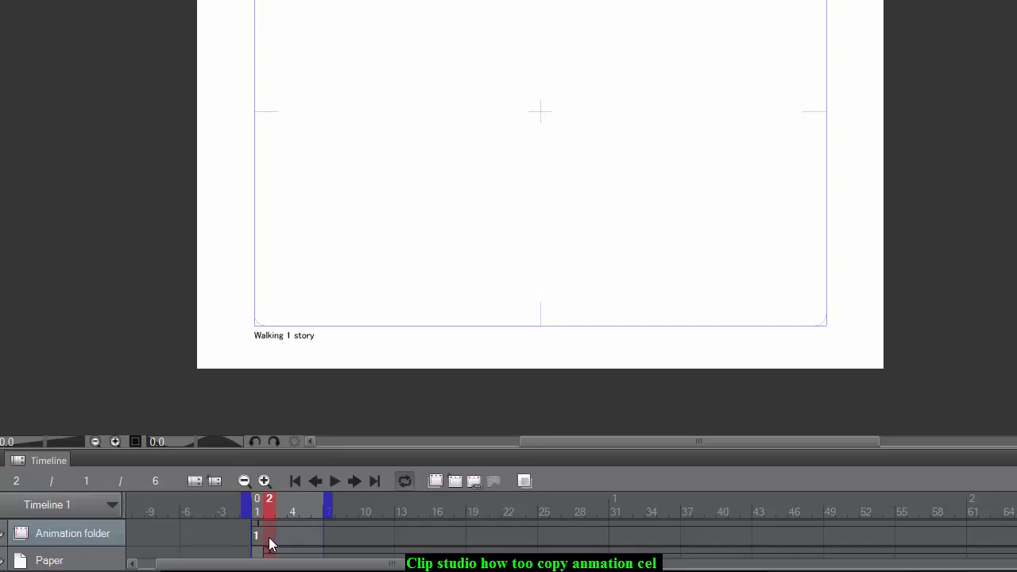
{"action": "left_click", "coordinate": [260, 537]}
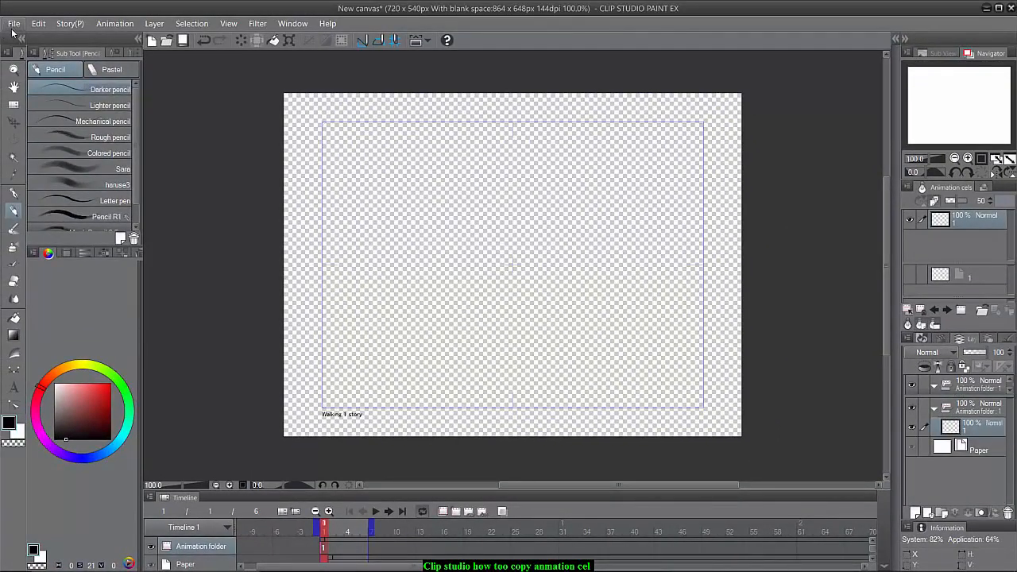
Create a second animation canvas with the same 720 × 540 px settings and close the first canvas without saving
{"action": "left_click", "coordinate": [13, 24]}
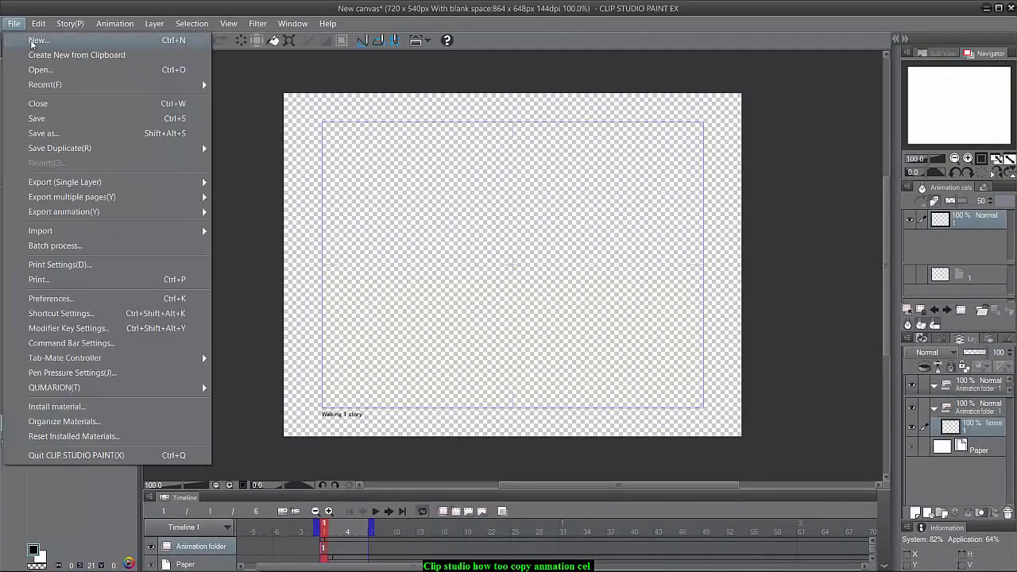
{"action": "left_click", "coordinate": [33, 42]}
{"action": "left_click", "coordinate": [849, 44]}
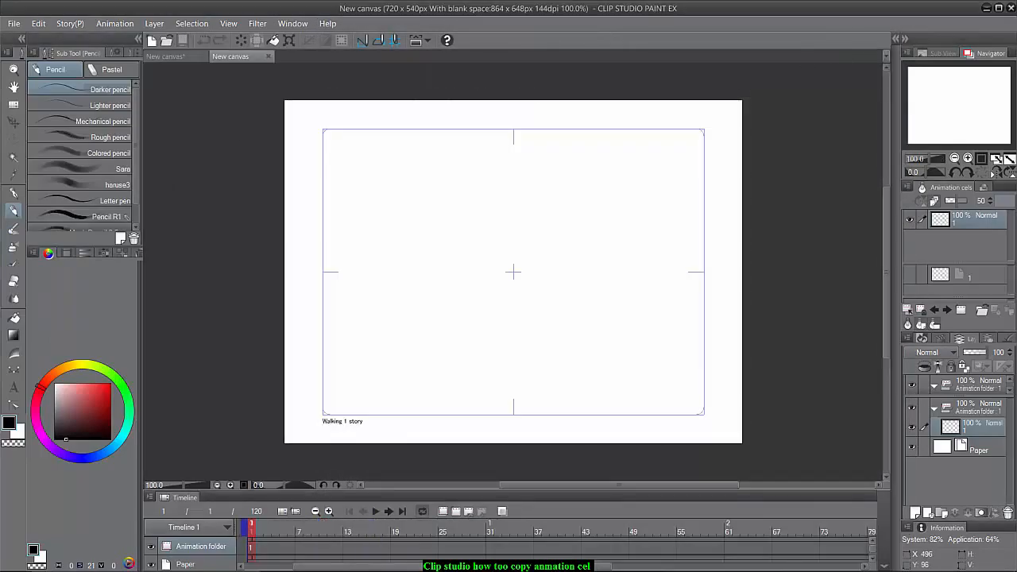
{"action": "left_click", "coordinate": [200, 56]}
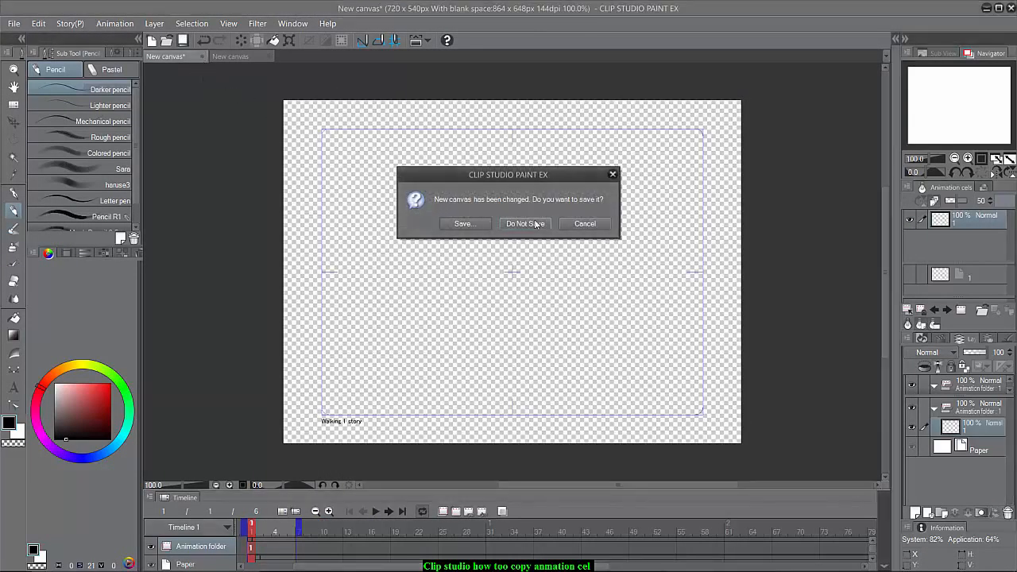
{"action": "left_click", "coordinate": [531, 223]}
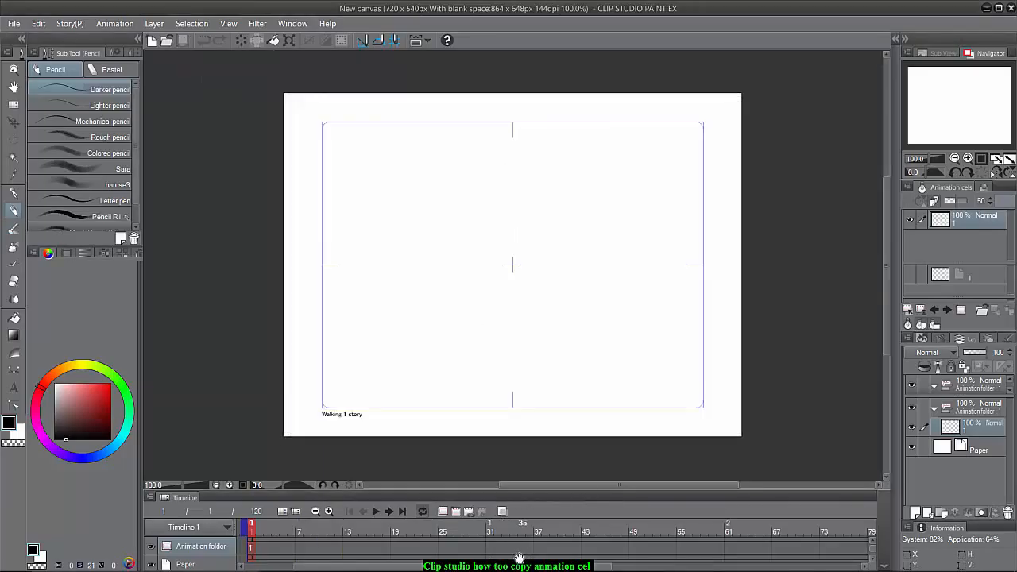
Shorten the new canvas's timeline so that playback ends at frame 6
{"action": "mouse_move", "coordinate": [520, 563]}
{"action": "left_mouse_down"}
{"action": "mouse_move", "coordinate": [747, 555]}
{"action": "mouse_move", "coordinate": [393, 526]}
{"action": "mouse_move", "coordinate": [183, 527]}
{"action": "mouse_move", "coordinate": [333, 534]}
{"action": "mouse_move", "coordinate": [322, 536]}
{"action": "mouse_move", "coordinate": [378, 554]}
{"action": "left_mouse_up"}
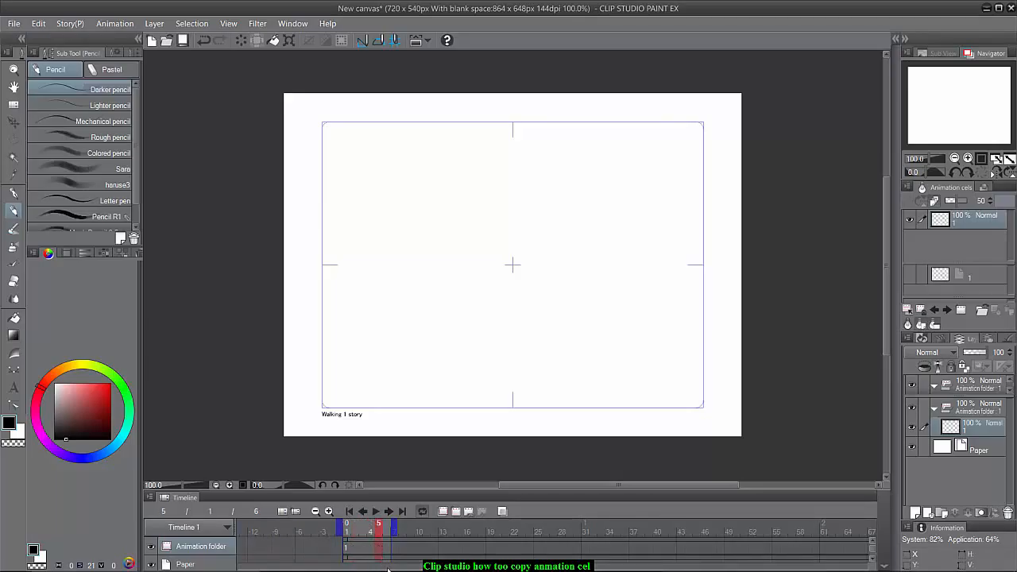
{"action": "mouse_move", "coordinate": [388, 571]}
{"action": "mouse_move", "coordinate": [573, 565]}
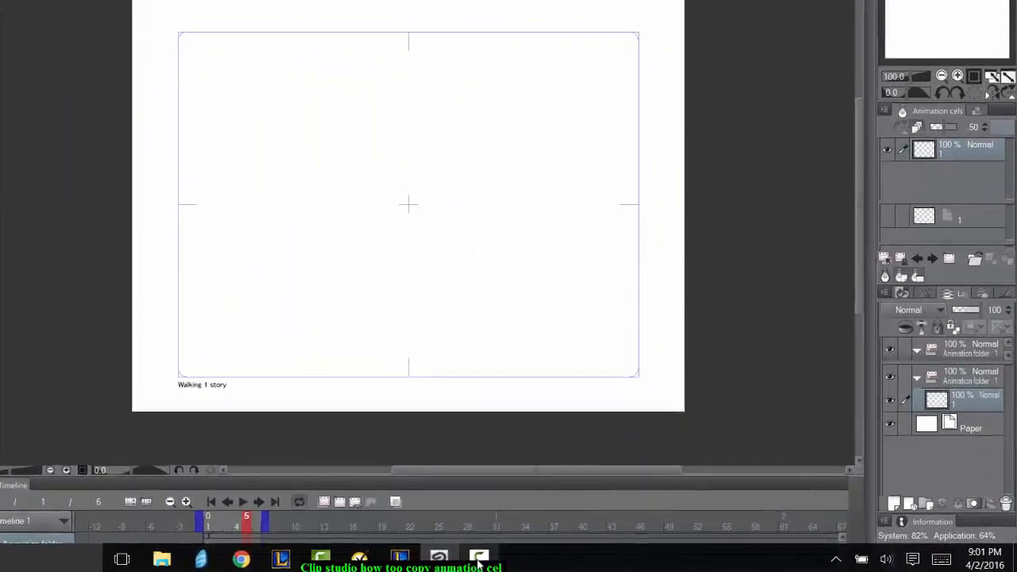
{"action": "left_click", "coordinate": [478, 561]}
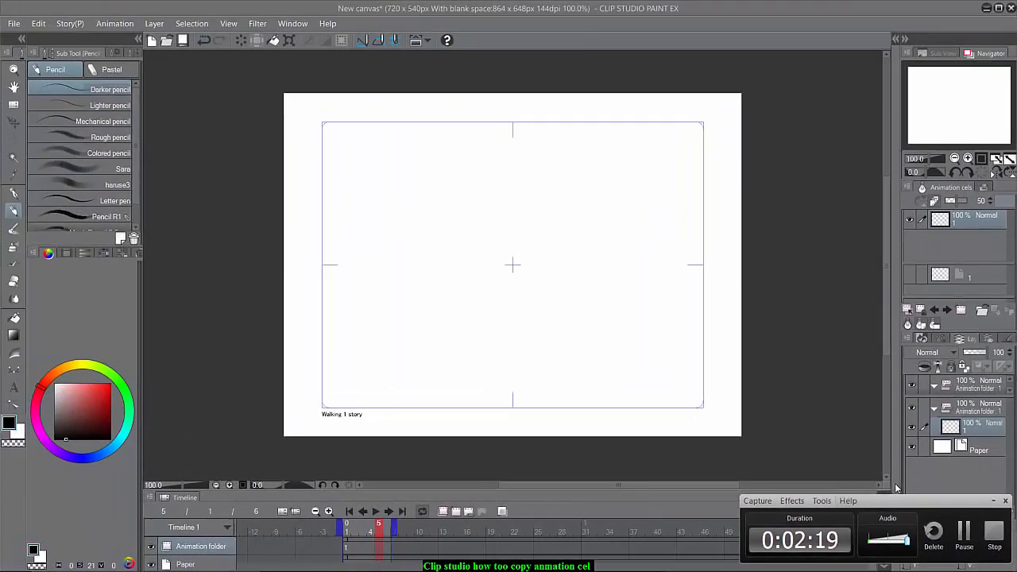
{"action": "left_click", "coordinate": [992, 502]}
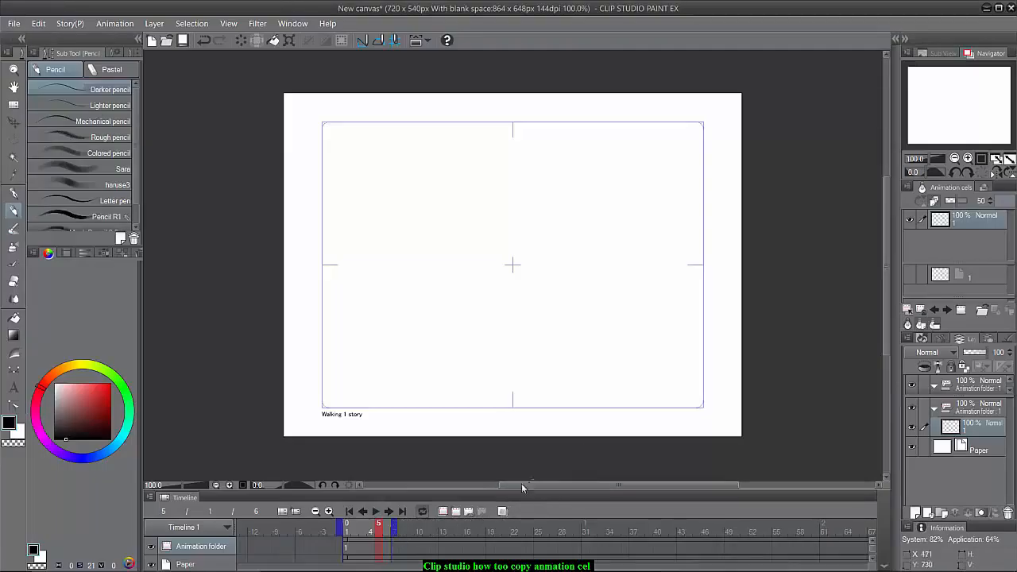
Try adding a new animation cel at frame 3 of the animation folder, and undo it
{"action": "left_click", "coordinate": [348, 547]}
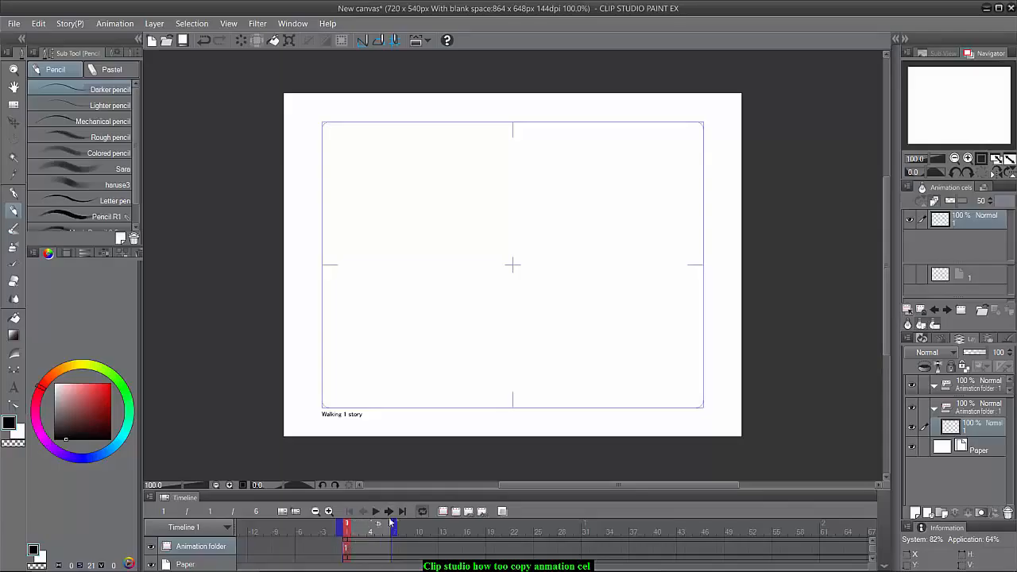
{"action": "left_click", "coordinate": [362, 548]}
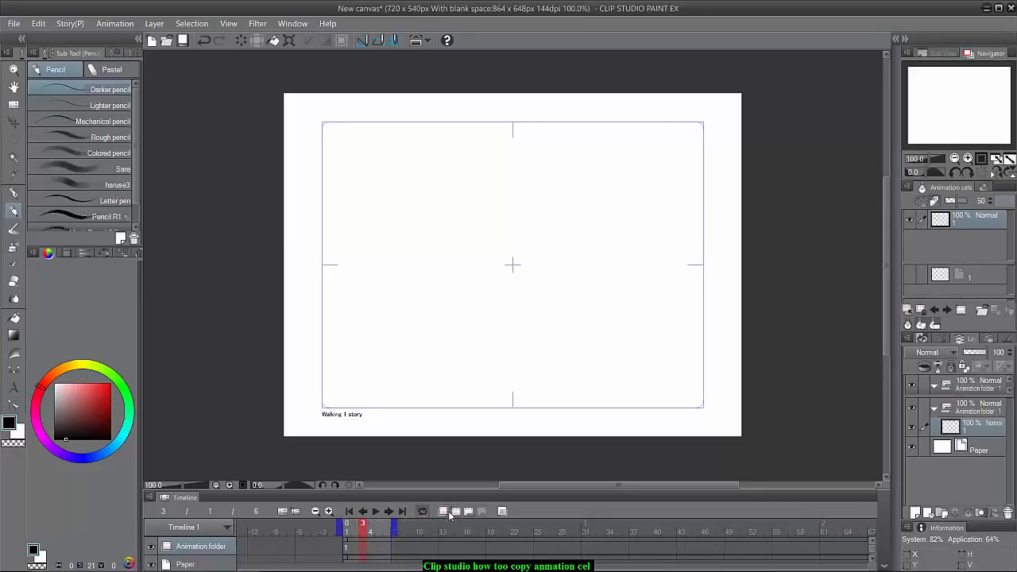
{"action": "left_click", "coordinate": [450, 513]}
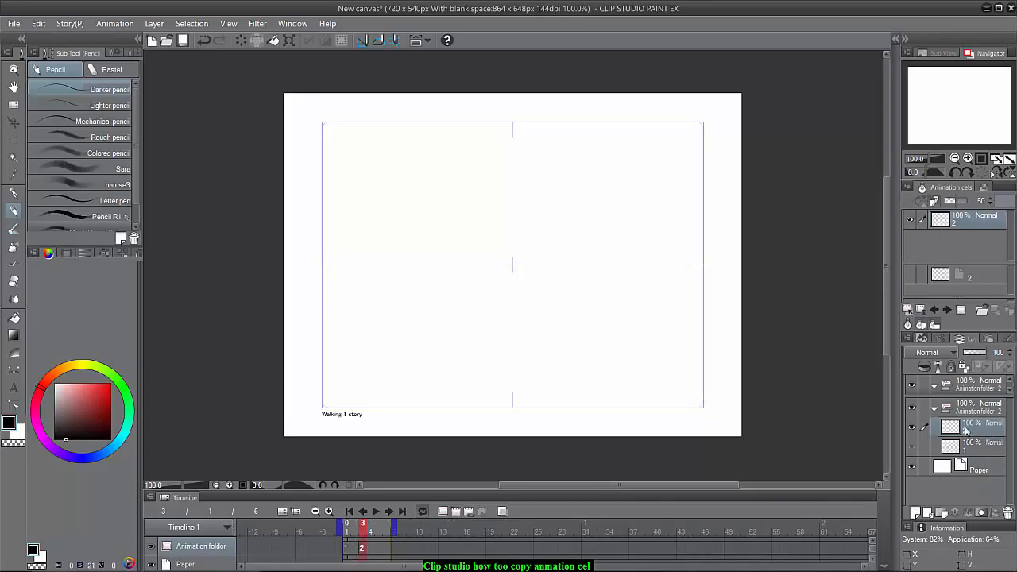
{"action": "left_click", "coordinate": [203, 42]}
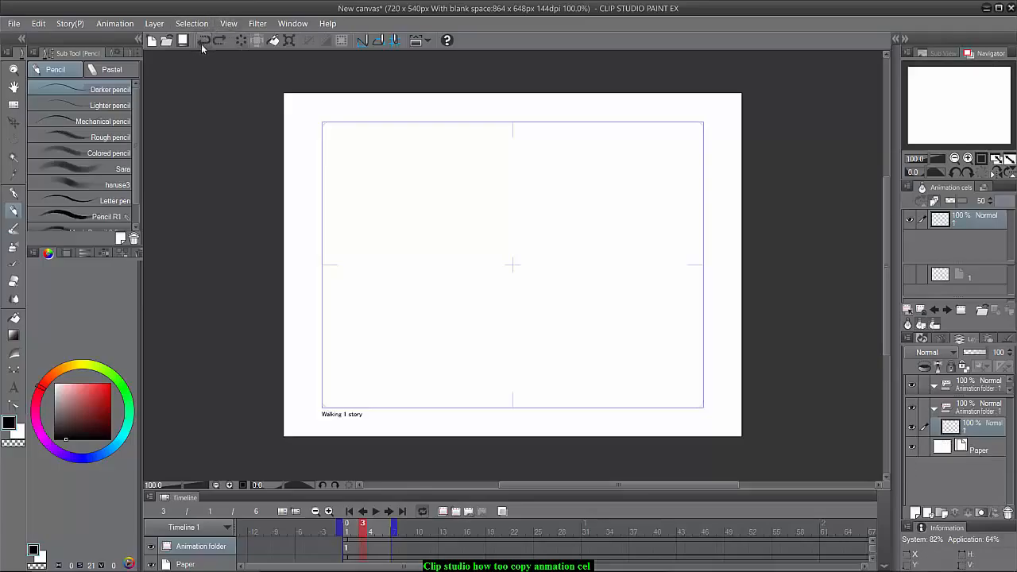
On the frame 1 cel, choose a muted red and sketch the figure's oval head, spine and chest in pencil
{"action": "left_click", "coordinate": [348, 549]}
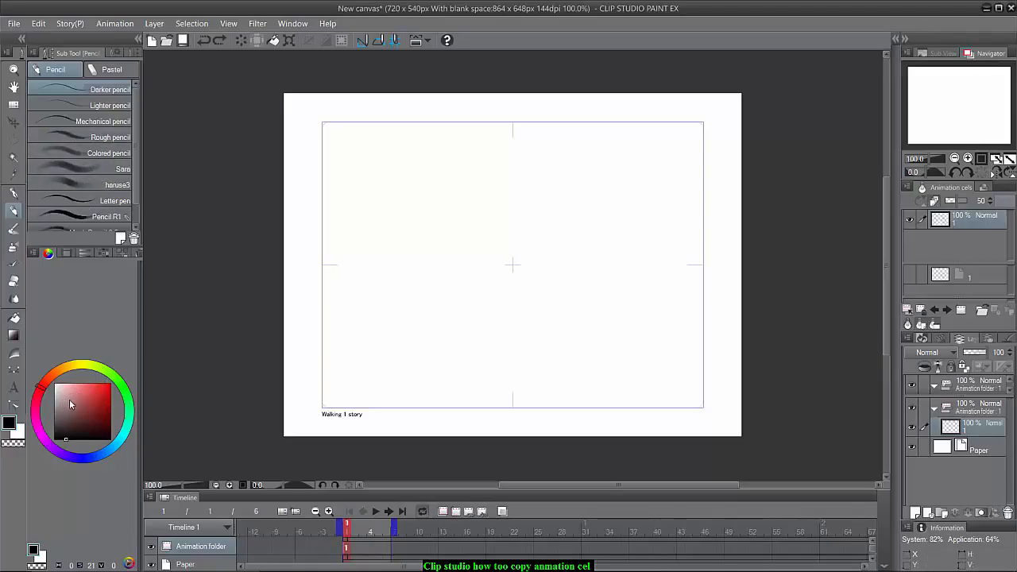
{"action": "mouse_move", "coordinate": [86, 398]}
{"action": "left_mouse_down"}
{"action": "mouse_move", "coordinate": [94, 404]}
{"action": "mouse_move", "coordinate": [78, 396]}
{"action": "left_mouse_up"}
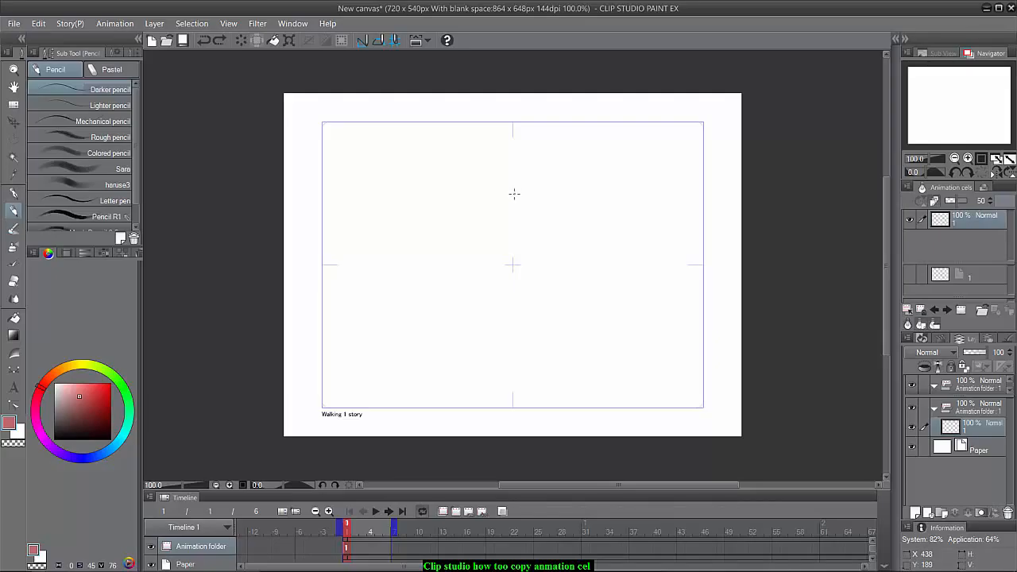
{"action": "left_click_drag", "start_coordinate": [500, 186], "coordinate": [509, 232]}
{"action": "left_click_drag", "start_coordinate": [513, 170], "coordinate": [534, 405]}
{"action": "left_click_drag", "start_coordinate": [567, 256], "coordinate": [515, 302]}
{"action": "left_click_drag", "start_coordinate": [511, 271], "coordinate": [550, 262]}
{"action": "left_click_drag", "start_coordinate": [506, 289], "coordinate": [526, 315]}
{"action": "left_click_drag", "start_coordinate": [576, 282], "coordinate": [578, 308]}
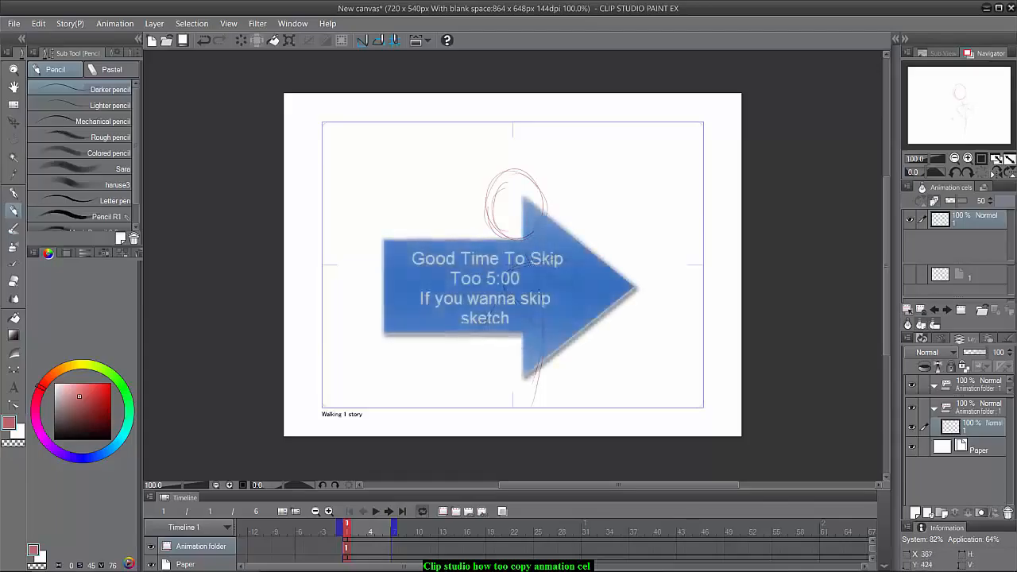
Sketch the bent arm resting on the hip, the waist, the pelvis and the upper thighs
{"action": "left_click_drag", "start_coordinate": [571, 276], "coordinate": [610, 299]}
{"action": "mouse_move", "coordinate": [607, 303]}
{"action": "left_mouse_down"}
{"action": "mouse_move", "coordinate": [591, 337]}
{"action": "mouse_move", "coordinate": [619, 352]}
{"action": "left_mouse_up"}
{"action": "left_click_drag", "start_coordinate": [567, 324], "coordinate": [567, 370]}
{"action": "mouse_move", "coordinate": [591, 352]}
{"action": "left_mouse_down"}
{"action": "mouse_move", "coordinate": [541, 370]}
{"action": "mouse_move", "coordinate": [596, 378]}
{"action": "left_mouse_up"}
{"action": "mouse_move", "coordinate": [598, 362]}
{"action": "left_mouse_down"}
{"action": "mouse_move", "coordinate": [599, 381]}
{"action": "mouse_move", "coordinate": [623, 404]}
{"action": "left_mouse_up"}
{"action": "left_click_drag", "start_coordinate": [614, 362], "coordinate": [622, 406]}
{"action": "left_click_drag", "start_coordinate": [547, 382], "coordinate": [582, 395]}
{"action": "left_click_drag", "start_coordinate": [578, 391], "coordinate": [578, 407]}
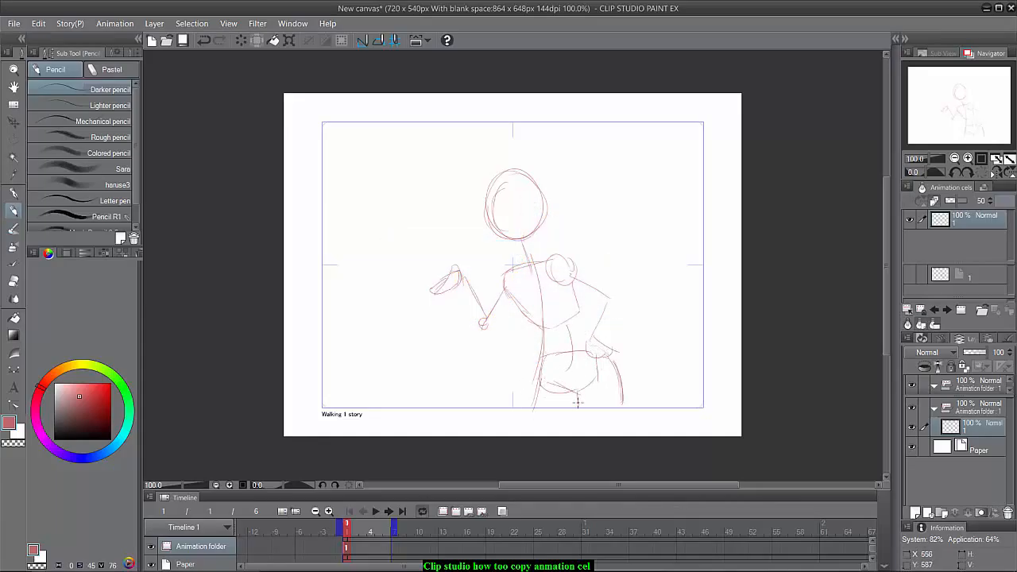
Outline the body's contours along the neck, shoulder, sides of the torso, waist and hip
{"action": "mouse_move", "coordinate": [543, 363]}
{"action": "left_mouse_down"}
{"action": "mouse_move", "coordinate": [530, 409]}
{"action": "mouse_move", "coordinate": [587, 346]}
{"action": "left_mouse_up"}
{"action": "left_click_drag", "start_coordinate": [543, 328], "coordinate": [542, 362]}
{"action": "left_click_drag", "start_coordinate": [579, 284], "coordinate": [579, 315]}
{"action": "left_click_drag", "start_coordinate": [584, 317], "coordinate": [621, 378]}
{"action": "left_click_drag", "start_coordinate": [520, 241], "coordinate": [528, 276]}
{"action": "mouse_move", "coordinate": [533, 240]}
{"action": "left_mouse_down"}
{"action": "mouse_move", "coordinate": [543, 255]}
{"action": "mouse_move", "coordinate": [504, 305]}
{"action": "mouse_move", "coordinate": [531, 316]}
{"action": "left_mouse_up"}
{"action": "left_click_drag", "start_coordinate": [554, 254], "coordinate": [580, 290]}
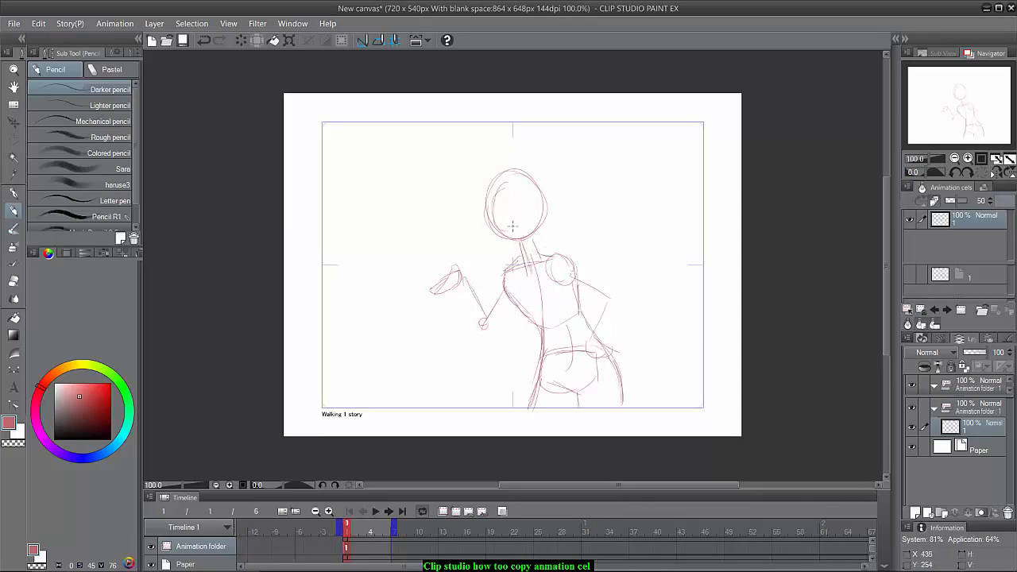
Sketch the face inside the head oval, with the jawline, eyes and mouth
{"action": "mouse_move", "coordinate": [489, 219]}
{"action": "left_mouse_down"}
{"action": "mouse_move", "coordinate": [511, 254]}
{"action": "mouse_move", "coordinate": [534, 240]}
{"action": "mouse_move", "coordinate": [543, 209]}
{"action": "mouse_move", "coordinate": [497, 197]}
{"action": "mouse_move", "coordinate": [487, 224]}
{"action": "left_mouse_up"}
{"action": "mouse_move", "coordinate": [487, 225]}
{"action": "left_mouse_down"}
{"action": "mouse_move", "coordinate": [512, 179]}
{"action": "mouse_move", "coordinate": [526, 230]}
{"action": "left_mouse_up"}
{"action": "left_click_drag", "start_coordinate": [492, 221], "coordinate": [504, 230]}
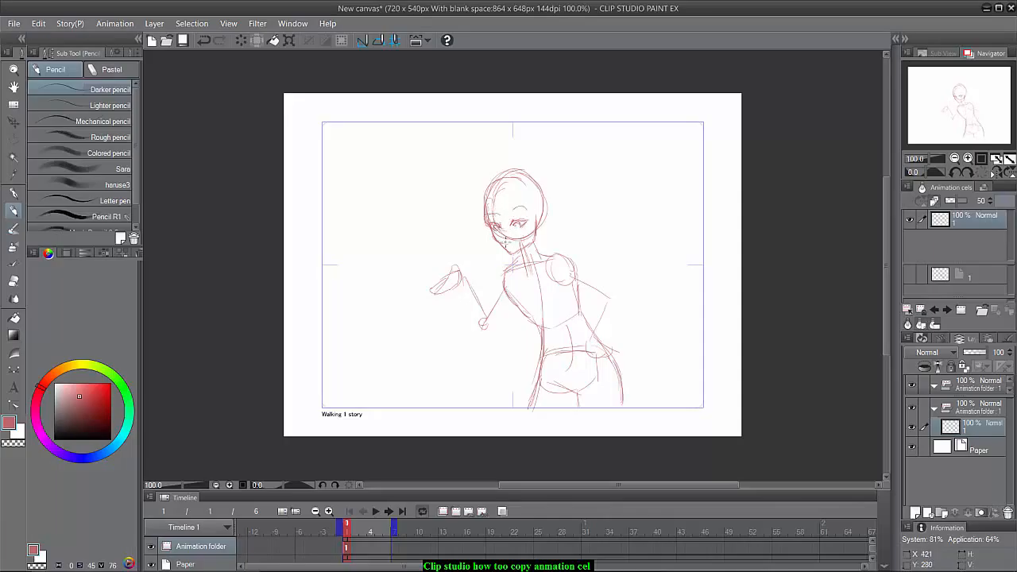
{"action": "left_click_drag", "start_coordinate": [504, 241], "coordinate": [516, 243]}
Sketch chin-length hair around the head, with bangs over the forehead and strands down both sides
{"action": "left_click_drag", "start_coordinate": [528, 192], "coordinate": [534, 252]}
{"action": "mouse_move", "coordinate": [527, 198]}
{"action": "left_mouse_down"}
{"action": "mouse_move", "coordinate": [513, 216]}
{"action": "mouse_move", "coordinate": [524, 214]}
{"action": "left_mouse_up"}
{"action": "left_click_drag", "start_coordinate": [545, 207], "coordinate": [540, 241]}
{"action": "mouse_move", "coordinate": [516, 177]}
{"action": "left_mouse_down"}
{"action": "mouse_move", "coordinate": [515, 167]}
{"action": "mouse_move", "coordinate": [486, 245]}
{"action": "mouse_move", "coordinate": [552, 207]}
{"action": "mouse_move", "coordinate": [548, 235]}
{"action": "left_mouse_up"}
{"action": "mouse_move", "coordinate": [518, 164]}
{"action": "left_mouse_down"}
{"action": "mouse_move", "coordinate": [486, 185]}
{"action": "mouse_move", "coordinate": [479, 256]}
{"action": "left_mouse_up"}
{"action": "left_click_drag", "start_coordinate": [536, 199], "coordinate": [540, 252]}
{"action": "left_click_drag", "start_coordinate": [552, 170], "coordinate": [546, 235]}
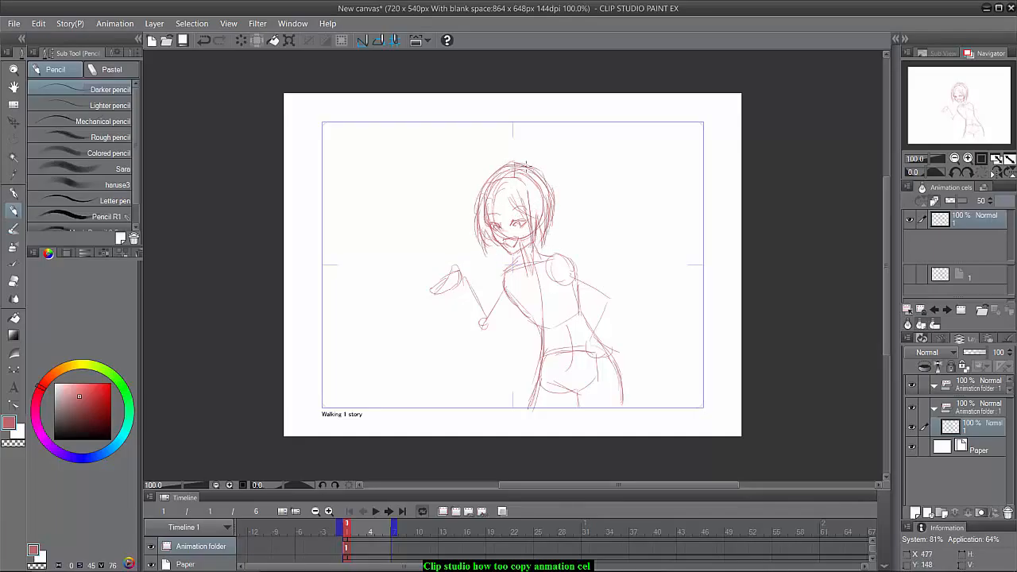
{"action": "mouse_move", "coordinate": [506, 164]}
{"action": "left_mouse_down"}
{"action": "mouse_move", "coordinate": [553, 205]}
{"action": "mouse_move", "coordinate": [488, 234]}
{"action": "left_mouse_up"}
{"action": "mouse_move", "coordinate": [479, 181]}
{"action": "left_mouse_down"}
{"action": "mouse_move", "coordinate": [474, 225]}
{"action": "mouse_move", "coordinate": [469, 211]}
{"action": "left_mouse_up"}
Erase the stray construction lines around the bangs and forehead, reduce the brush size and return to the pencil
{"action": "left_click", "coordinate": [14, 282]}
{"action": "mouse_move", "coordinate": [525, 181]}
{"action": "left_mouse_down"}
{"action": "mouse_move", "coordinate": [493, 183]}
{"action": "mouse_move", "coordinate": [490, 203]}
{"action": "mouse_move", "coordinate": [515, 169]}
{"action": "mouse_move", "coordinate": [546, 219]}
{"action": "mouse_move", "coordinate": [528, 202]}
{"action": "left_mouse_up"}
{"action": "key", "text": "bracketleft"}
{"action": "key", "text": "bracketleft"}
{"action": "key", "text": "bracketleft"}
{"action": "key", "text": "p"}
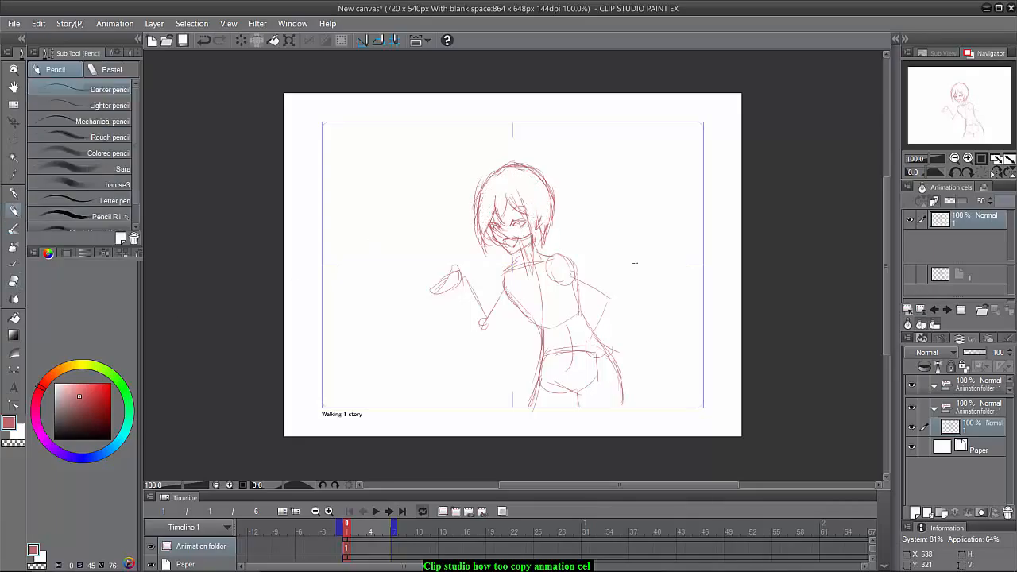
Flesh out the raised arm with its open hand, the arm resting on the hip, and the adjoining torso contour
{"action": "mouse_move", "coordinate": [525, 248]}
{"action": "left_mouse_down"}
{"action": "mouse_move", "coordinate": [496, 287]}
{"action": "mouse_move", "coordinate": [482, 328]}
{"action": "mouse_move", "coordinate": [494, 314]}
{"action": "mouse_move", "coordinate": [464, 277]}
{"action": "mouse_move", "coordinate": [480, 327]}
{"action": "mouse_move", "coordinate": [484, 308]}
{"action": "mouse_move", "coordinate": [453, 271]}
{"action": "mouse_move", "coordinate": [427, 276]}
{"action": "mouse_move", "coordinate": [445, 292]}
{"action": "mouse_move", "coordinate": [439, 267]}
{"action": "mouse_move", "coordinate": [482, 329]}
{"action": "left_mouse_up"}
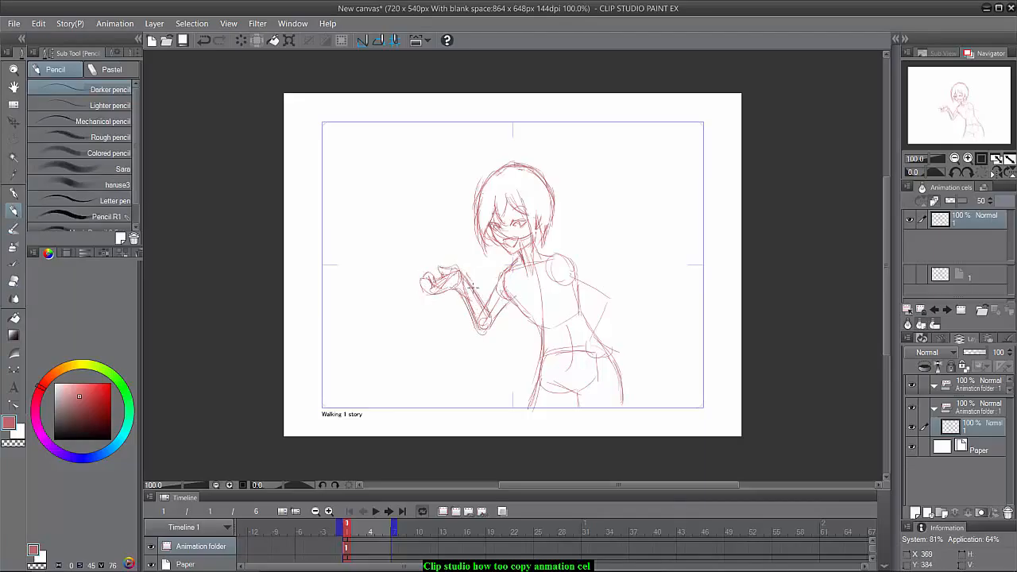
{"action": "mouse_move", "coordinate": [572, 283]}
{"action": "left_mouse_down"}
{"action": "mouse_move", "coordinate": [606, 305]}
{"action": "mouse_move", "coordinate": [612, 299]}
{"action": "mouse_move", "coordinate": [598, 344]}
{"action": "mouse_move", "coordinate": [613, 359]}
{"action": "mouse_move", "coordinate": [582, 329]}
{"action": "left_mouse_up"}
{"action": "left_click_drag", "start_coordinate": [517, 291], "coordinate": [542, 348]}
Sketch the hips and both thighs, extending the leg lines down to the canvas's lower edge
{"action": "mouse_move", "coordinate": [534, 387]}
{"action": "left_mouse_down"}
{"action": "mouse_move", "coordinate": [580, 397]}
{"action": "mouse_move", "coordinate": [625, 429]}
{"action": "left_mouse_up"}
{"action": "mouse_move", "coordinate": [620, 386]}
{"action": "left_mouse_down"}
{"action": "mouse_move", "coordinate": [621, 418]}
{"action": "mouse_move", "coordinate": [556, 426]}
{"action": "left_mouse_up"}
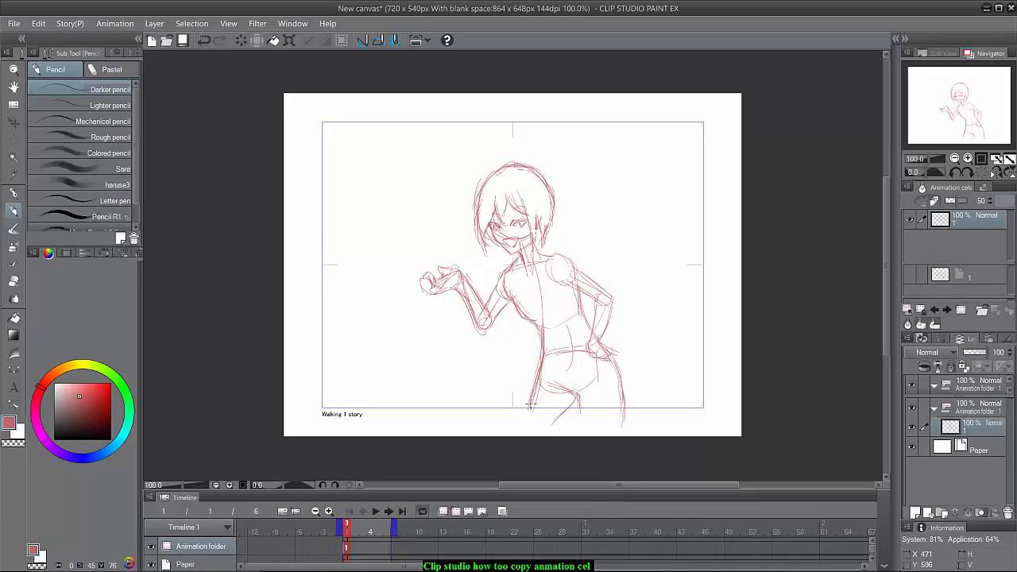
{"action": "left_click_drag", "start_coordinate": [526, 391], "coordinate": [517, 436]}
{"action": "mouse_move", "coordinate": [550, 414]}
{"action": "left_mouse_down"}
{"action": "mouse_move", "coordinate": [540, 436]}
{"action": "mouse_move", "coordinate": [556, 436]}
{"action": "left_mouse_up"}
{"action": "left_click_drag", "start_coordinate": [579, 413], "coordinate": [582, 437]}
{"action": "left_click_drag", "start_coordinate": [623, 400], "coordinate": [629, 435]}
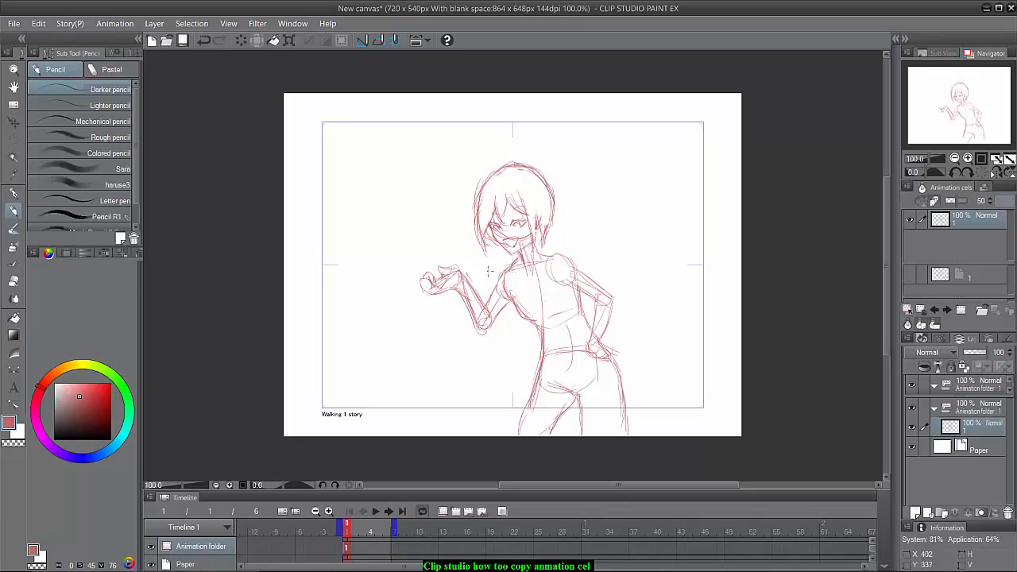
Erase the construction lines inside the torso, shoulder and hips, and clean up around the mouth with a smaller eraser
{"action": "left_click", "coordinate": [14, 280]}
{"action": "mouse_move", "coordinate": [506, 278]}
{"action": "left_mouse_down"}
{"action": "mouse_move", "coordinate": [528, 305]}
{"action": "mouse_move", "coordinate": [538, 287]}
{"action": "mouse_move", "coordinate": [606, 303]}
{"action": "mouse_move", "coordinate": [598, 331]}
{"action": "left_mouse_up"}
{"action": "key", "text": "bracketleft"}
{"action": "key", "text": "bracketright"}
{"action": "mouse_move", "coordinate": [599, 385]}
{"action": "left_mouse_down"}
{"action": "mouse_move", "coordinate": [567, 331]}
{"action": "mouse_move", "coordinate": [544, 349]}
{"action": "left_mouse_up"}
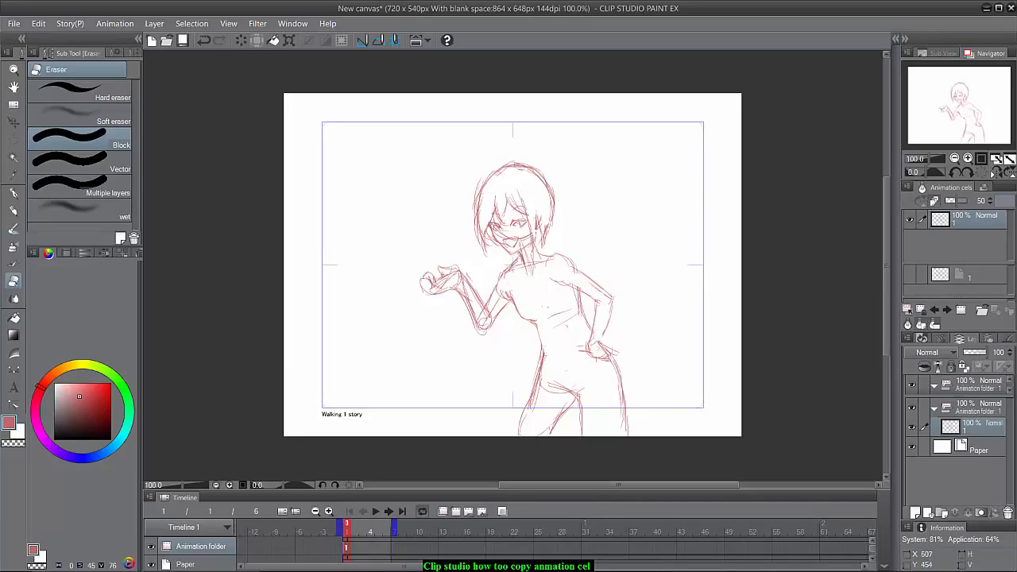
{"action": "key", "text": "bracketleft"}
{"action": "mouse_move", "coordinate": [504, 229]}
{"action": "left_mouse_down"}
{"action": "mouse_move", "coordinate": [522, 246]}
{"action": "mouse_move", "coordinate": [518, 237]}
{"action": "left_mouse_up"}
Redraw the open mouth and reinforce the hair strands and head outline with the pencil
{"action": "key", "text": "p"}
{"action": "left_click_drag", "start_coordinate": [519, 194], "coordinate": [541, 251]}
{"action": "mouse_move", "coordinate": [553, 192]}
{"action": "left_mouse_down"}
{"action": "mouse_move", "coordinate": [548, 251]}
{"action": "mouse_move", "coordinate": [554, 219]}
{"action": "left_mouse_up"}
{"action": "left_click_drag", "start_coordinate": [515, 166], "coordinate": [488, 199]}
Sketch the short skirt around the hips, with its waistline, hem and side edge beside the hand
{"action": "left_click_drag", "start_coordinate": [543, 345], "coordinate": [549, 362]}
{"action": "left_click_drag", "start_coordinate": [542, 378], "coordinate": [638, 388]}
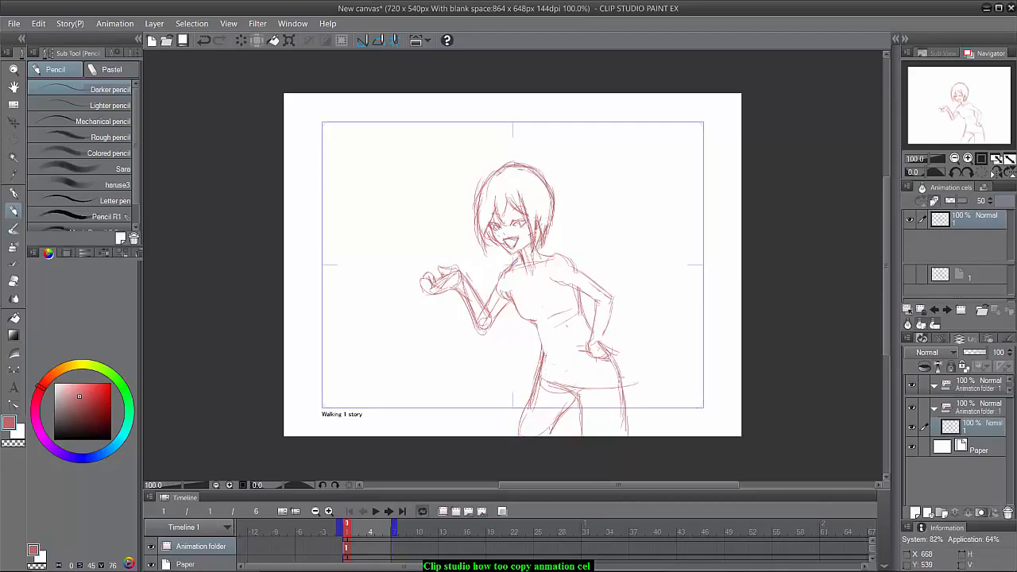
{"action": "left_click_drag", "start_coordinate": [626, 347], "coordinate": [625, 383]}
{"action": "mouse_move", "coordinate": [602, 355]}
{"action": "left_mouse_down"}
{"action": "mouse_move", "coordinate": [629, 349]}
{"action": "mouse_move", "coordinate": [542, 362]}
{"action": "mouse_move", "coordinate": [577, 402]}
{"action": "mouse_move", "coordinate": [624, 348]}
{"action": "mouse_move", "coordinate": [633, 356]}
{"action": "mouse_move", "coordinate": [538, 402]}
{"action": "mouse_move", "coordinate": [545, 349]}
{"action": "mouse_move", "coordinate": [585, 344]}
{"action": "left_mouse_up"}
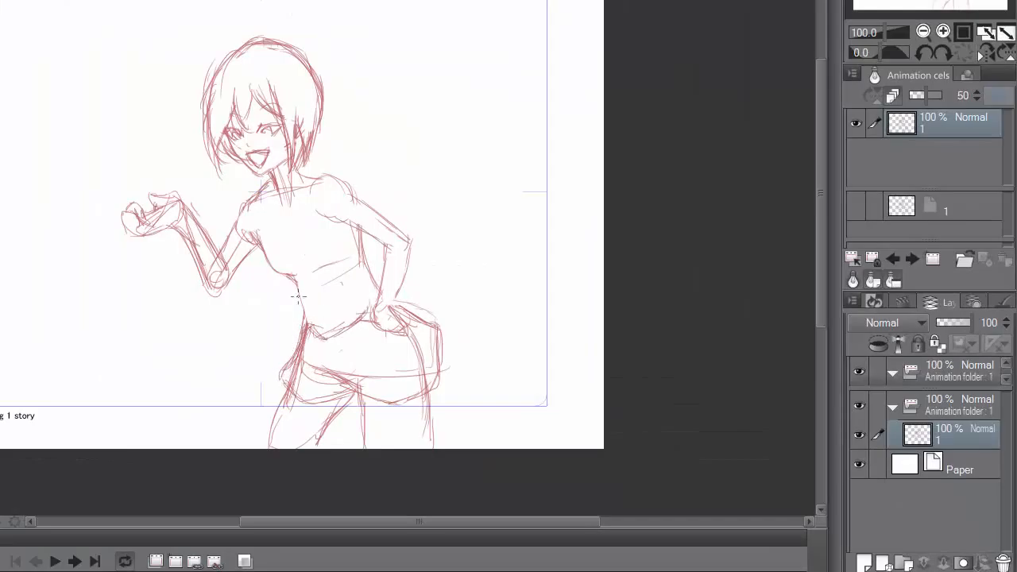
Sketch the sides of the shirt and the short sleeves on both upper arms
{"action": "mouse_move", "coordinate": [298, 295]}
{"action": "left_mouse_down"}
{"action": "mouse_move", "coordinate": [304, 324]}
{"action": "mouse_move", "coordinate": [302, 311]}
{"action": "left_mouse_up"}
{"action": "left_click_drag", "start_coordinate": [364, 270], "coordinate": [383, 285]}
{"action": "mouse_move", "coordinate": [355, 203]}
{"action": "left_mouse_down"}
{"action": "mouse_move", "coordinate": [362, 243]}
{"action": "mouse_move", "coordinate": [372, 207]}
{"action": "left_mouse_up"}
{"action": "mouse_move", "coordinate": [372, 205]}
{"action": "left_mouse_down"}
{"action": "mouse_move", "coordinate": [342, 176]}
{"action": "mouse_move", "coordinate": [354, 232]}
{"action": "left_mouse_up"}
{"action": "left_click_drag", "start_coordinate": [243, 221], "coordinate": [234, 265]}
{"action": "mouse_move", "coordinate": [234, 224]}
{"action": "left_mouse_down"}
{"action": "mouse_move", "coordinate": [221, 244]}
{"action": "mouse_move", "coordinate": [263, 204]}
{"action": "mouse_move", "coordinate": [289, 244]}
{"action": "left_mouse_up"}
Draw a V-shaped sailor collar with a hanging tie at the chest, and refine the shirt front
{"action": "left_click_drag", "start_coordinate": [322, 189], "coordinate": [296, 241]}
{"action": "left_click_drag", "start_coordinate": [258, 205], "coordinate": [283, 246]}
{"action": "left_click_drag", "start_coordinate": [316, 184], "coordinate": [291, 221]}
{"action": "mouse_move", "coordinate": [325, 185]}
{"action": "left_mouse_down"}
{"action": "mouse_move", "coordinate": [302, 235]}
{"action": "mouse_move", "coordinate": [286, 232]}
{"action": "mouse_move", "coordinate": [298, 225]}
{"action": "left_mouse_up"}
{"action": "left_click_drag", "start_coordinate": [286, 242], "coordinate": [318, 288]}
{"action": "mouse_move", "coordinate": [305, 269]}
{"action": "left_mouse_down"}
{"action": "mouse_move", "coordinate": [302, 307]}
{"action": "mouse_move", "coordinate": [325, 328]}
{"action": "left_mouse_up"}
{"action": "mouse_move", "coordinate": [359, 237]}
{"action": "left_mouse_down"}
{"action": "mouse_move", "coordinate": [363, 273]}
{"action": "mouse_move", "coordinate": [383, 280]}
{"action": "left_mouse_up"}
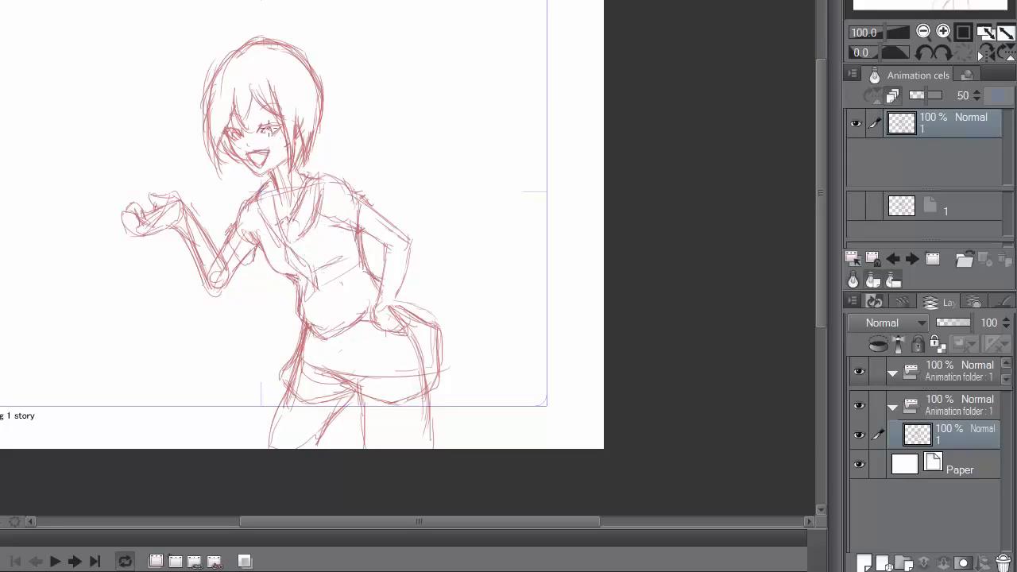
Darken and detail both eyes with upper lash lines, irises and outer corners
{"action": "scroll", "coordinate": [262, 123], "scroll_direction": "up", "scroll_amount": 3}
{"action": "scroll", "coordinate": [263, 121], "scroll_direction": "up", "scroll_amount": 2}
{"action": "left_click_drag", "start_coordinate": [250, 130], "coordinate": [326, 109]}
{"action": "mouse_move", "coordinate": [269, 116]}
{"action": "left_mouse_down"}
{"action": "mouse_move", "coordinate": [245, 138]}
{"action": "mouse_move", "coordinate": [315, 110]}
{"action": "left_mouse_up"}
{"action": "left_click_drag", "start_coordinate": [324, 119], "coordinate": [297, 146]}
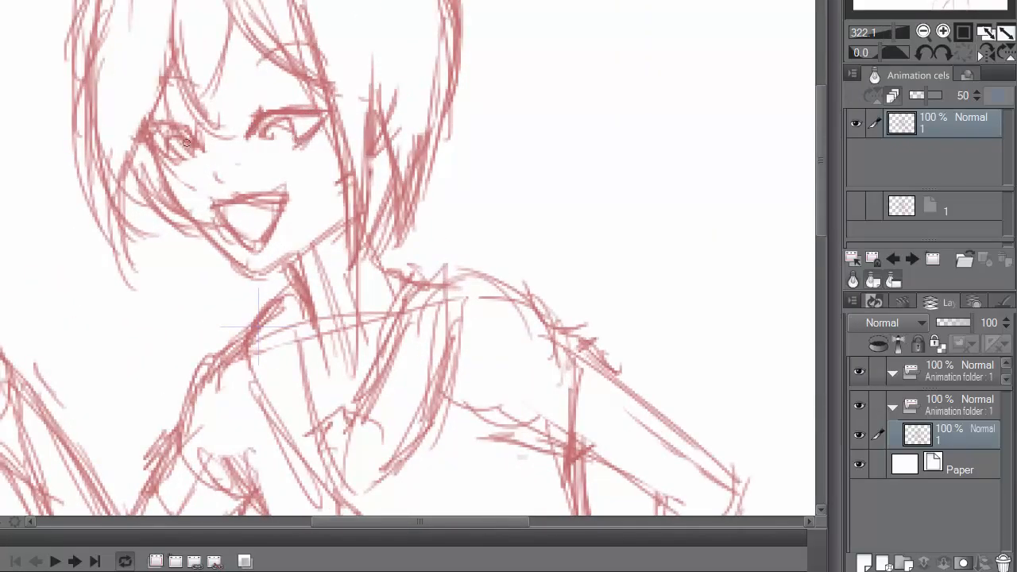
{"action": "left_click_drag", "start_coordinate": [183, 130], "coordinate": [207, 151]}
{"action": "mouse_move", "coordinate": [193, 131]}
{"action": "left_mouse_down"}
{"action": "mouse_move", "coordinate": [151, 125]}
{"action": "mouse_move", "coordinate": [177, 155]}
{"action": "left_mouse_up"}
{"action": "left_click_drag", "start_coordinate": [155, 141], "coordinate": [183, 164]}
Add arched eyebrows above both eyes, over the bangs
{"action": "left_click_drag", "start_coordinate": [255, 71], "coordinate": [286, 49]}
{"action": "left_click_drag", "start_coordinate": [268, 54], "coordinate": [326, 65]}
{"action": "left_click_drag", "start_coordinate": [135, 78], "coordinate": [192, 85]}
{"action": "left_click_drag", "start_coordinate": [133, 88], "coordinate": [170, 73]}
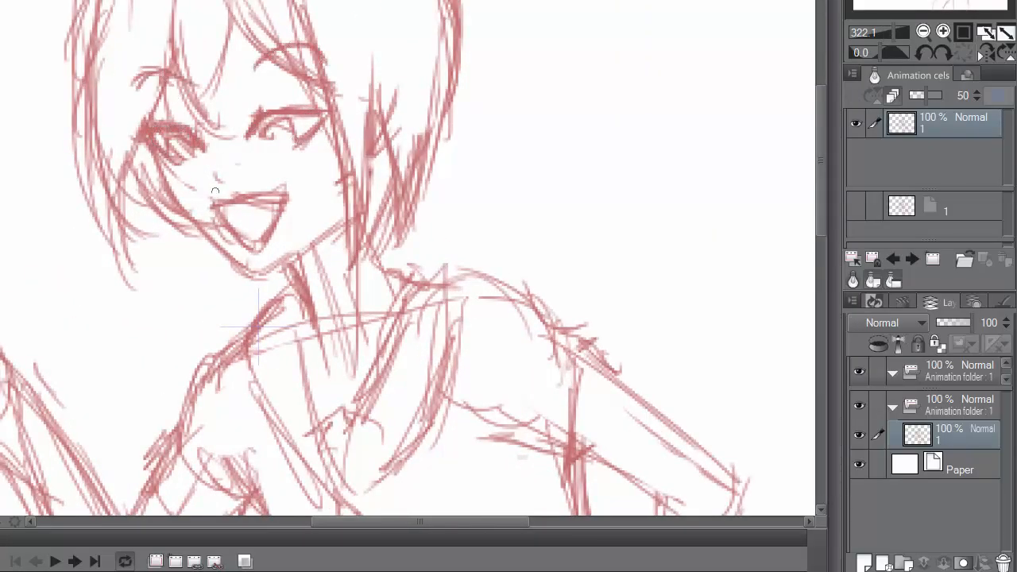
Mark the nose and reinforce the outline of the open, smiling mouth
{"action": "left_click_drag", "start_coordinate": [212, 174], "coordinate": [257, 205]}
{"action": "left_click_drag", "start_coordinate": [243, 213], "coordinate": [289, 189]}
{"action": "left_click_drag", "start_coordinate": [290, 191], "coordinate": [254, 253]}
{"action": "left_click_drag", "start_coordinate": [216, 204], "coordinate": [256, 252]}
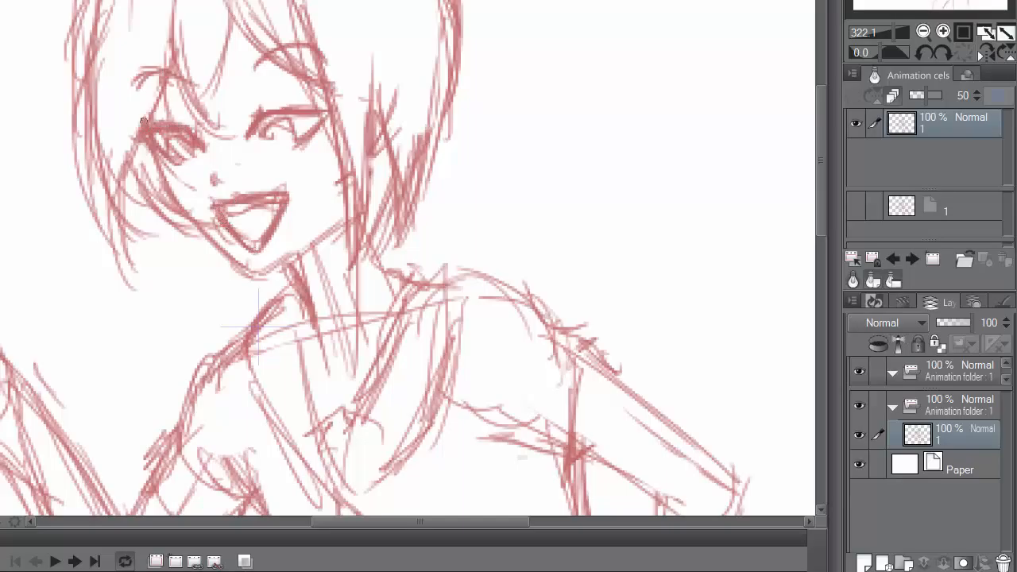
Strengthen the cheek and jawline, the neck lines and the collar's upper edge
{"action": "left_click_drag", "start_coordinate": [156, 154], "coordinate": [170, 205]}
{"action": "mouse_move", "coordinate": [175, 207]}
{"action": "left_mouse_down"}
{"action": "mouse_move", "coordinate": [244, 272]}
{"action": "mouse_move", "coordinate": [291, 257]}
{"action": "left_mouse_up"}
{"action": "left_click_drag", "start_coordinate": [347, 220], "coordinate": [275, 271]}
{"action": "left_click_drag", "start_coordinate": [372, 252], "coordinate": [413, 286]}
{"action": "left_click_drag", "start_coordinate": [295, 266], "coordinate": [340, 350]}
{"action": "left_click_drag", "start_coordinate": [299, 283], "coordinate": [254, 342]}
Reinforce the outlines of both legs from the skirt hem down to the canvas's lower edge
{"action": "scroll", "coordinate": [284, 348], "scroll_direction": "down", "scroll_amount": 10}
{"action": "left_click_drag", "start_coordinate": [821, 123], "coordinate": [821, 178]}
{"action": "left_click_drag", "start_coordinate": [383, 415], "coordinate": [384, 456]}
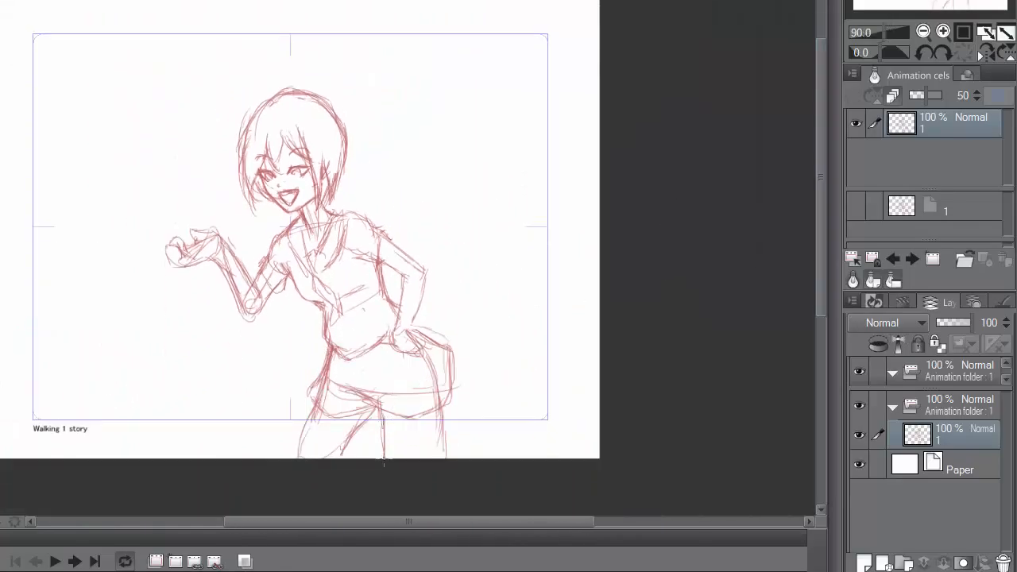
{"action": "left_click_drag", "start_coordinate": [435, 413], "coordinate": [441, 444]}
{"action": "left_click_drag", "start_coordinate": [442, 421], "coordinate": [436, 456]}
{"action": "left_click_drag", "start_coordinate": [440, 403], "coordinate": [437, 458]}
{"action": "left_click_drag", "start_coordinate": [360, 421], "coordinate": [339, 458]}
{"action": "left_click_drag", "start_coordinate": [310, 409], "coordinate": [284, 458]}
{"action": "left_click_drag", "start_coordinate": [127, 54], "coordinate": [81, 70]}
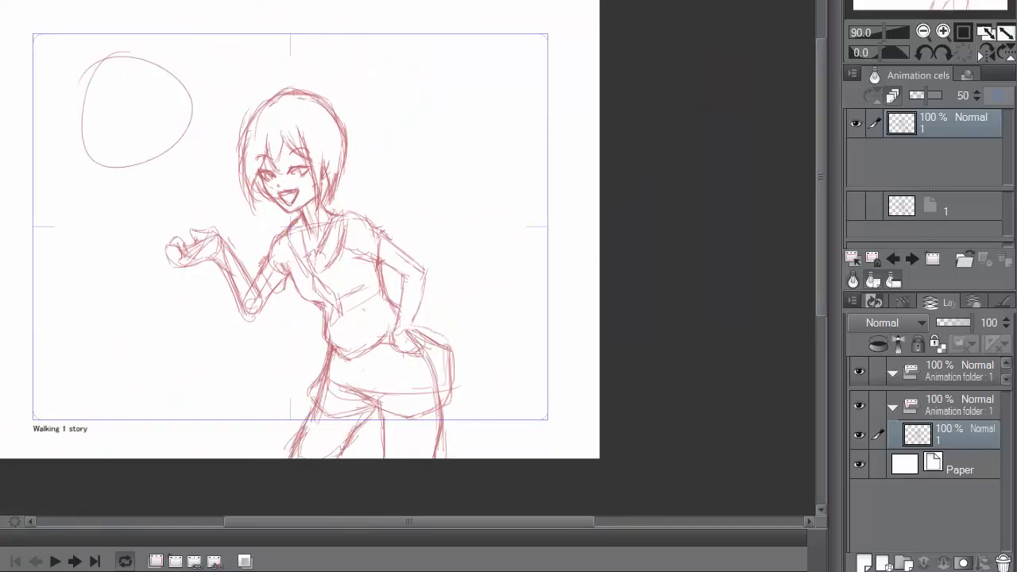
{"action": "key", "text": "ctrl+z"}
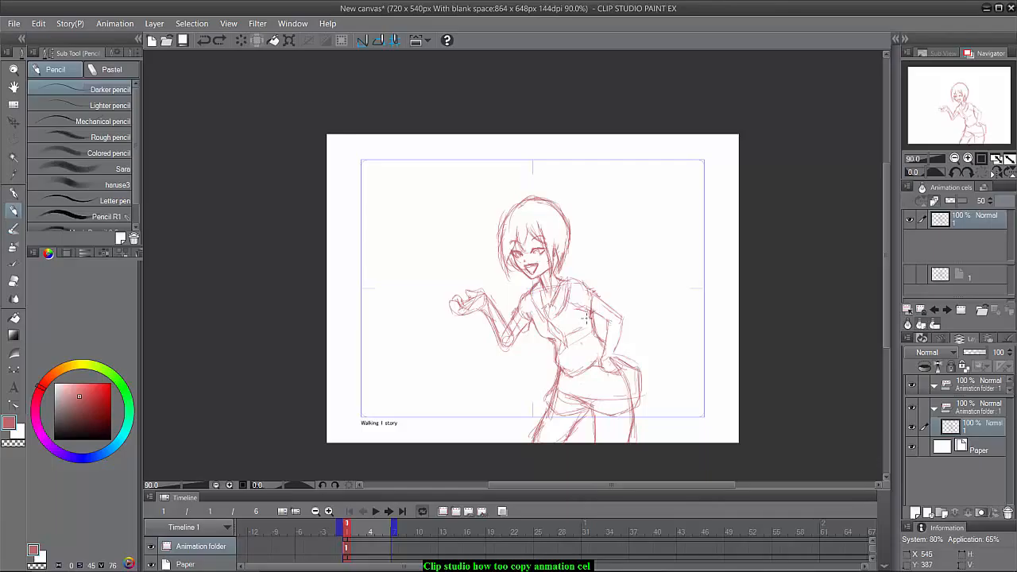
Erase the hip and thigh lines showing through the skirt with an enlarged block eraser
{"action": "left_click", "coordinate": [12, 281]}
{"action": "scroll", "coordinate": [546, 350], "scroll_direction": "up", "scroll_amount": 1}
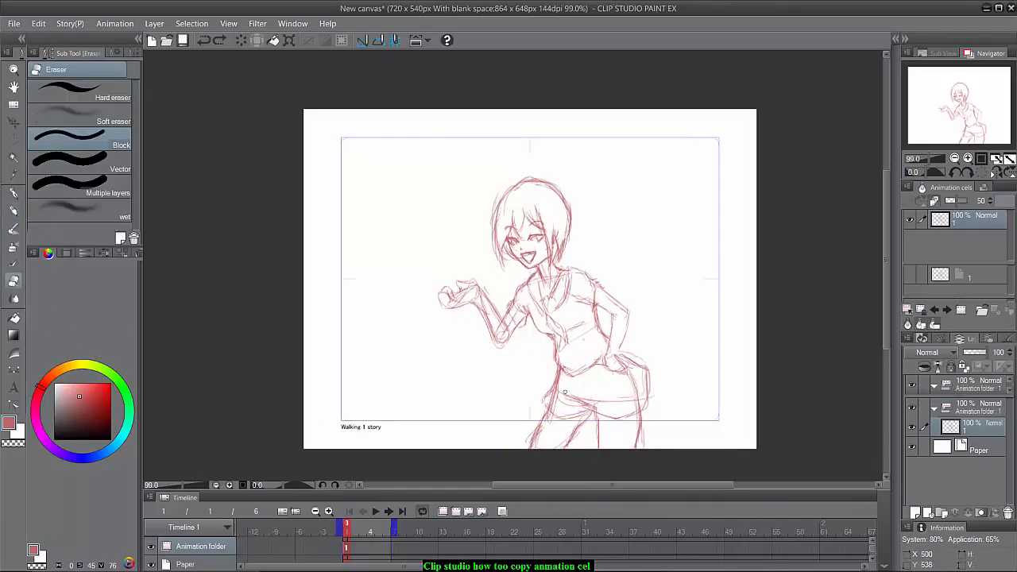
{"action": "key", "text": "]"}
{"action": "key", "text": "]"}
{"action": "key", "text": "]"}
{"action": "key", "text": "]"}
{"action": "key", "text": "]"}
{"action": "key", "text": "]"}
{"action": "mouse_move", "coordinate": [567, 394]}
{"action": "left_mouse_down"}
{"action": "mouse_move", "coordinate": [570, 406]}
{"action": "mouse_move", "coordinate": [592, 392]}
{"action": "mouse_move", "coordinate": [626, 398]}
{"action": "mouse_move", "coordinate": [633, 379]}
{"action": "left_mouse_up"}
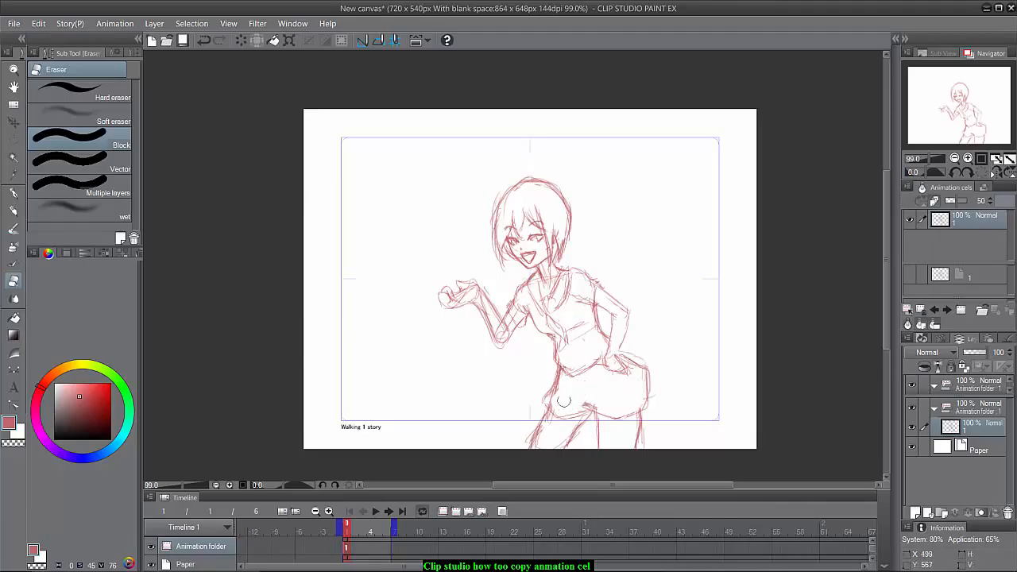
{"action": "left_click_drag", "start_coordinate": [555, 401], "coordinate": [561, 411]}
Draw pleat lines on the skirt with the pencil and touch up its side edge and the leg below
{"action": "left_click", "coordinate": [13, 211]}
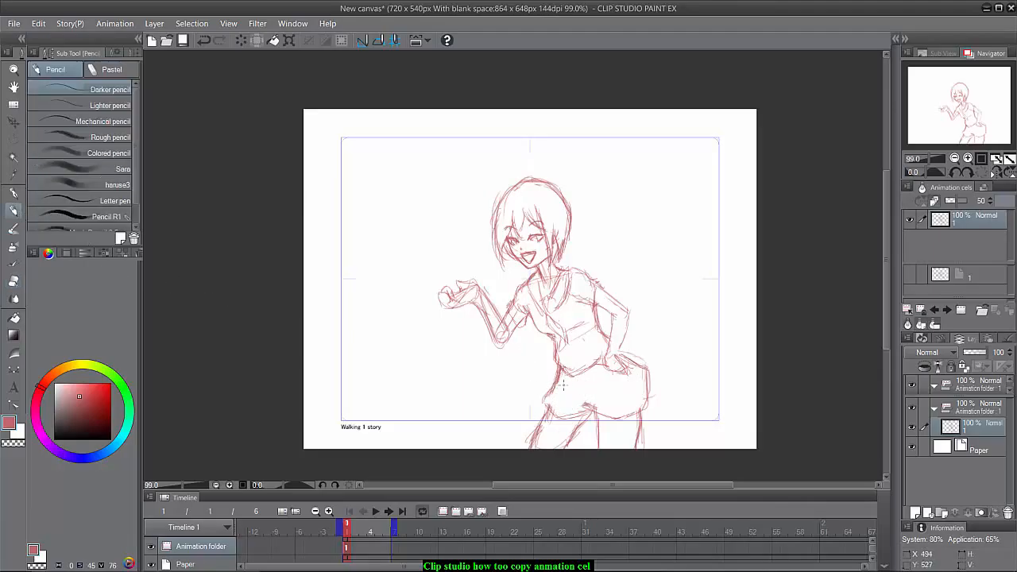
{"action": "mouse_move", "coordinate": [563, 385]}
{"action": "left_mouse_down"}
{"action": "mouse_move", "coordinate": [555, 407]}
{"action": "mouse_move", "coordinate": [640, 402]}
{"action": "mouse_move", "coordinate": [610, 407]}
{"action": "left_mouse_up"}
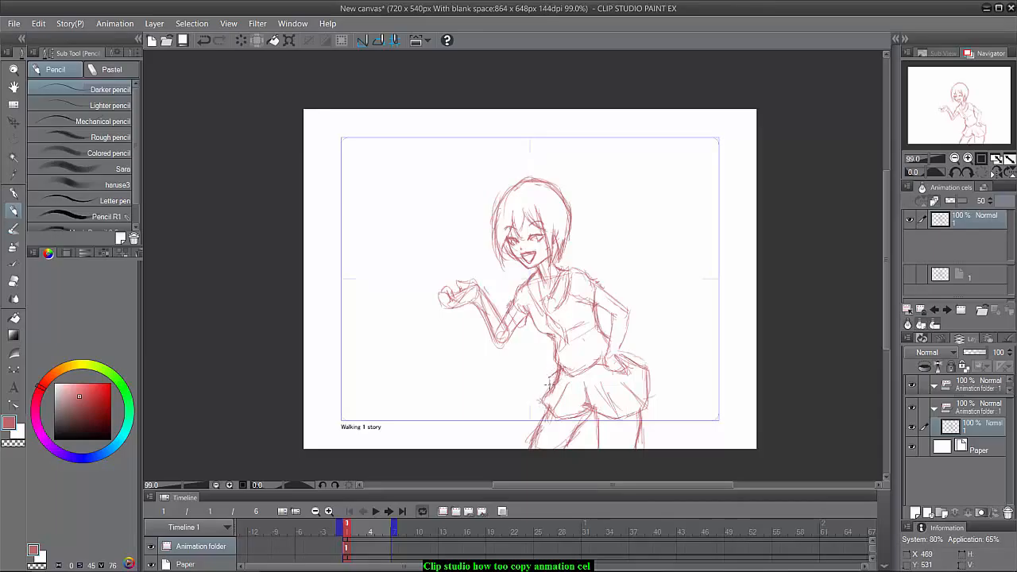
{"action": "left_click_drag", "start_coordinate": [548, 384], "coordinate": [561, 368]}
{"action": "left_click_drag", "start_coordinate": [538, 429], "coordinate": [530, 438]}
Copy the finished character sketch on cel 1
{"action": "left_click", "coordinate": [38, 24]}
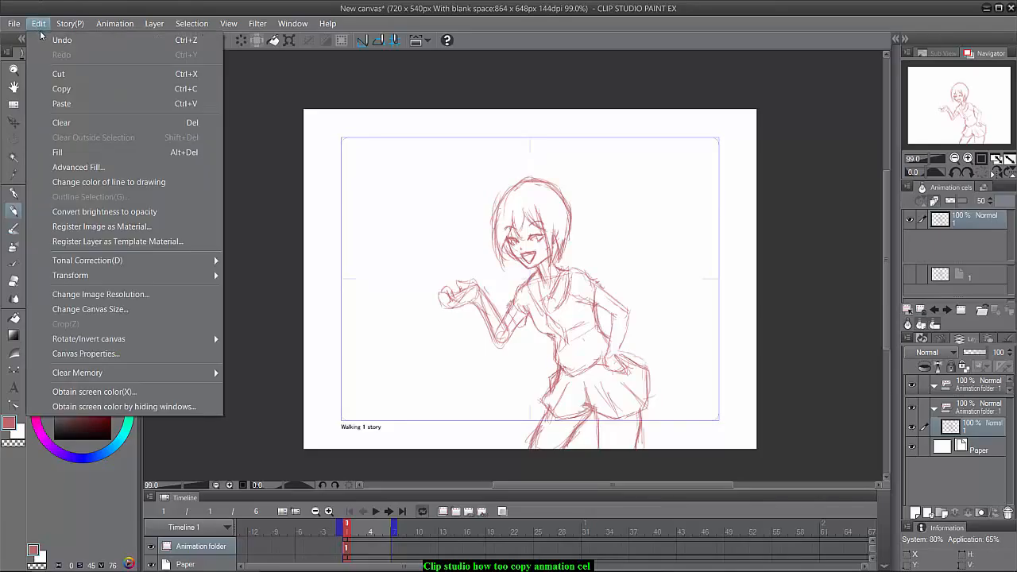
{"action": "left_click", "coordinate": [71, 90]}
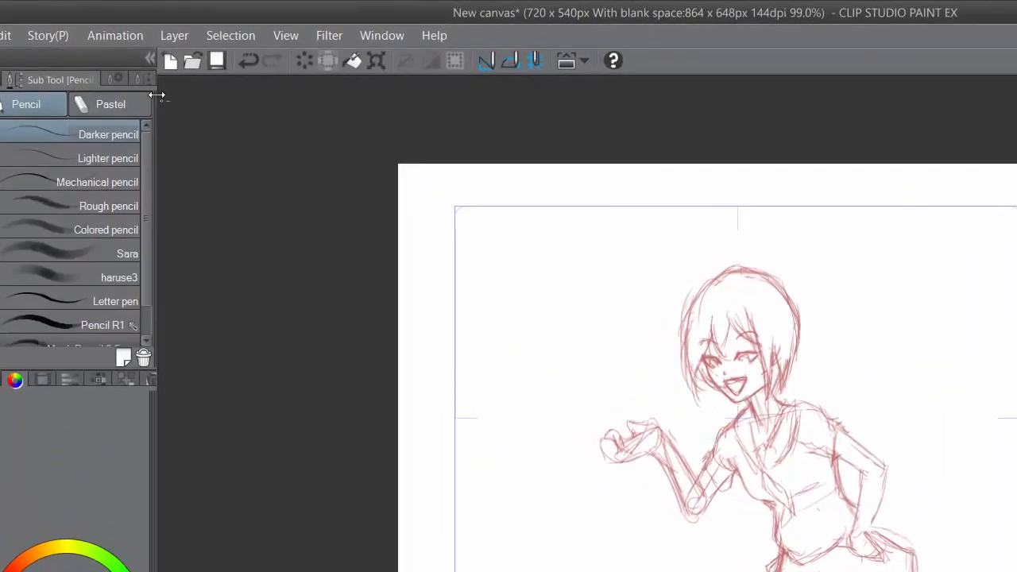
{"action": "left_click", "coordinate": [7, 35]}
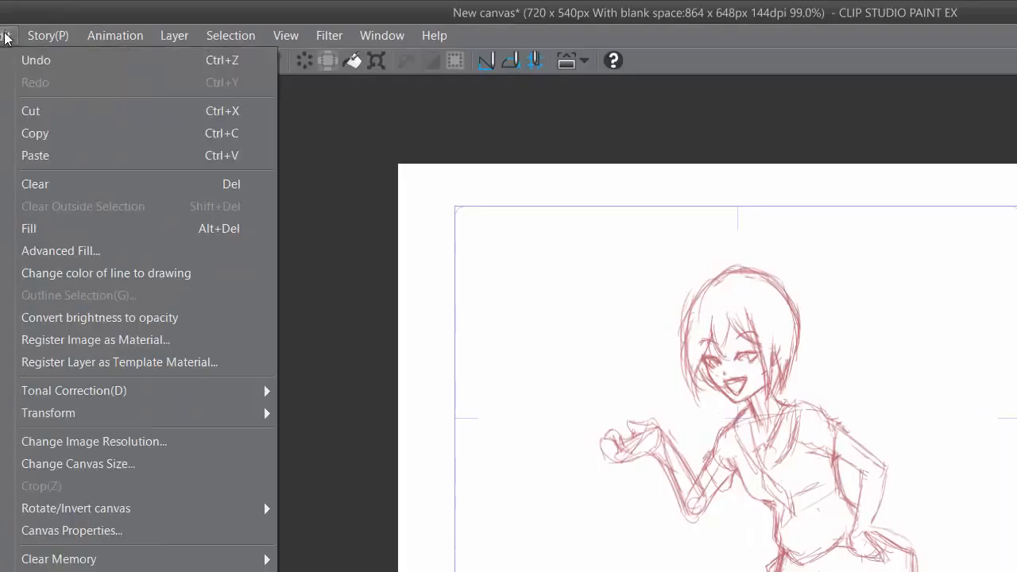
{"action": "left_click", "coordinate": [52, 159]}
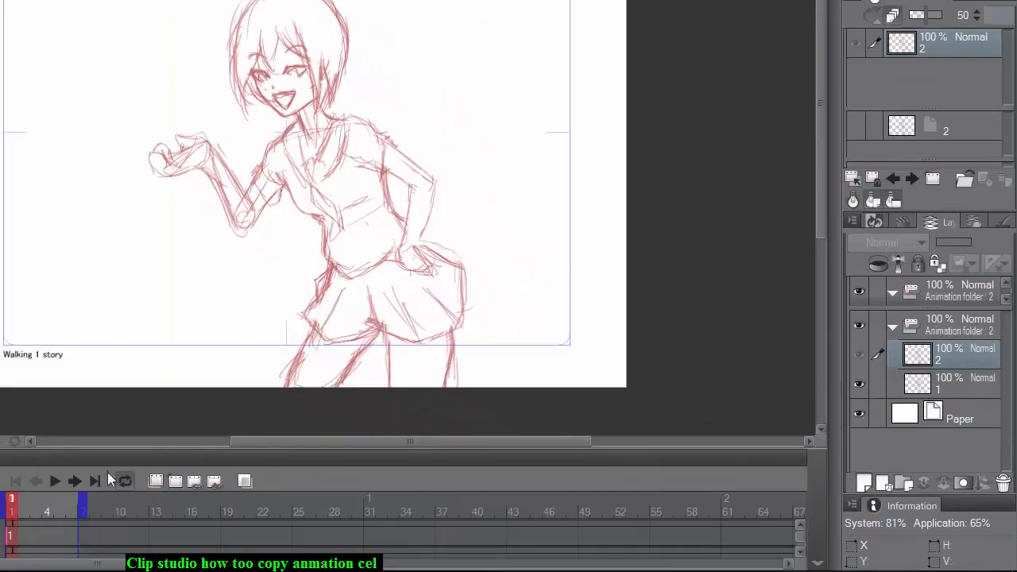
{"action": "left_click", "coordinate": [26, 536]}
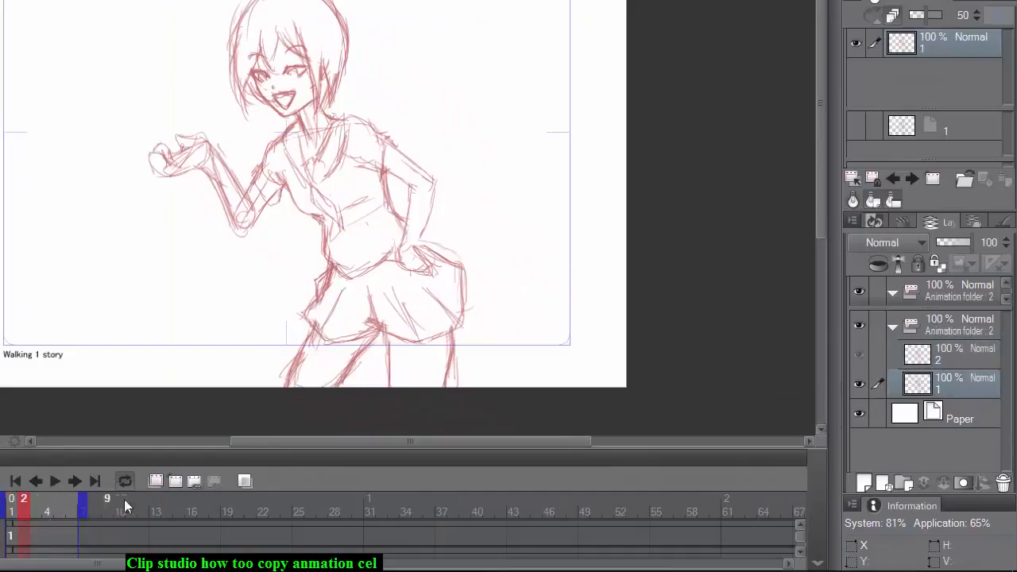
{"action": "left_click", "coordinate": [173, 482]}
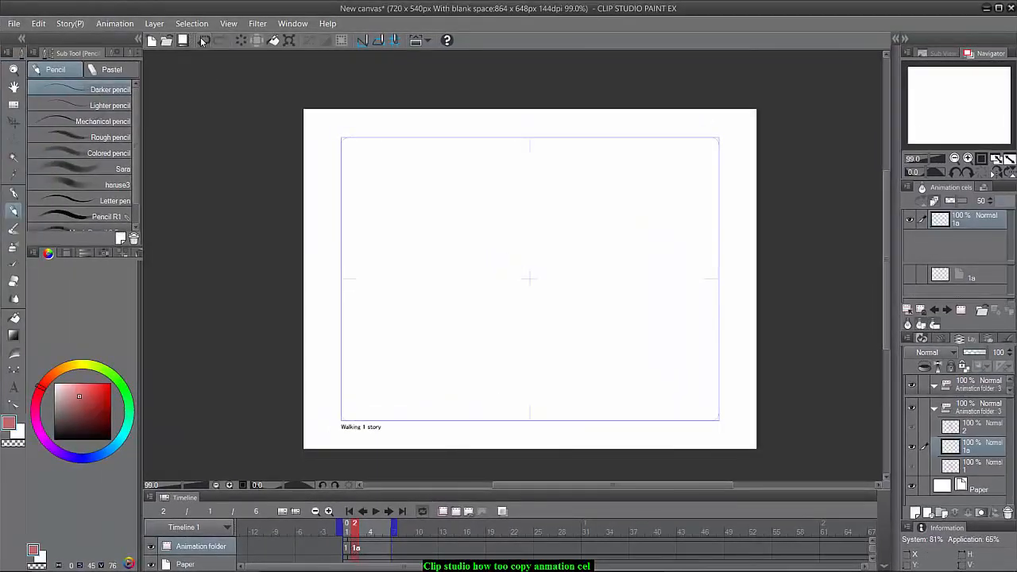
{"action": "left_click", "coordinate": [201, 42]}
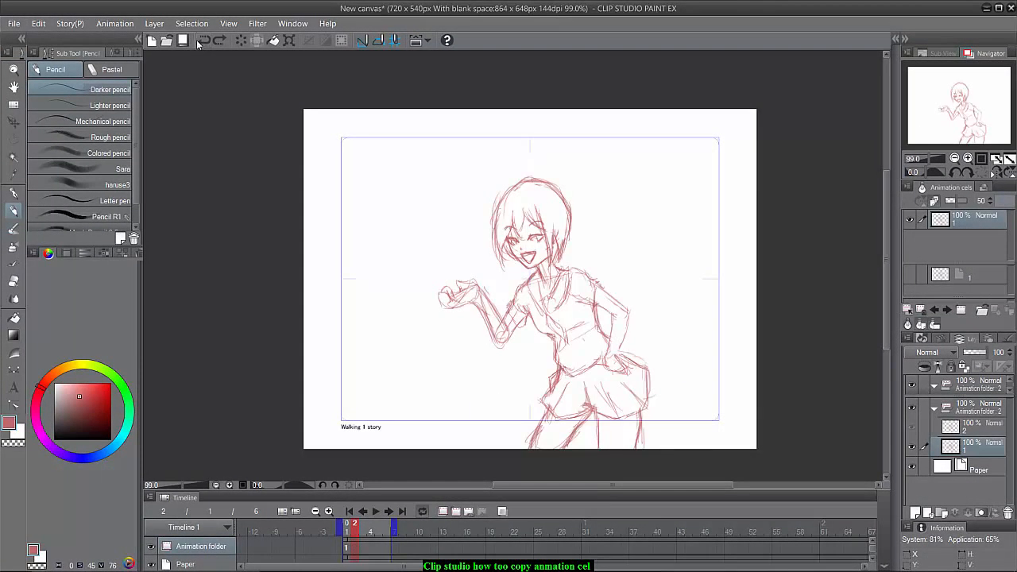
{"action": "left_click", "coordinate": [197, 40]}
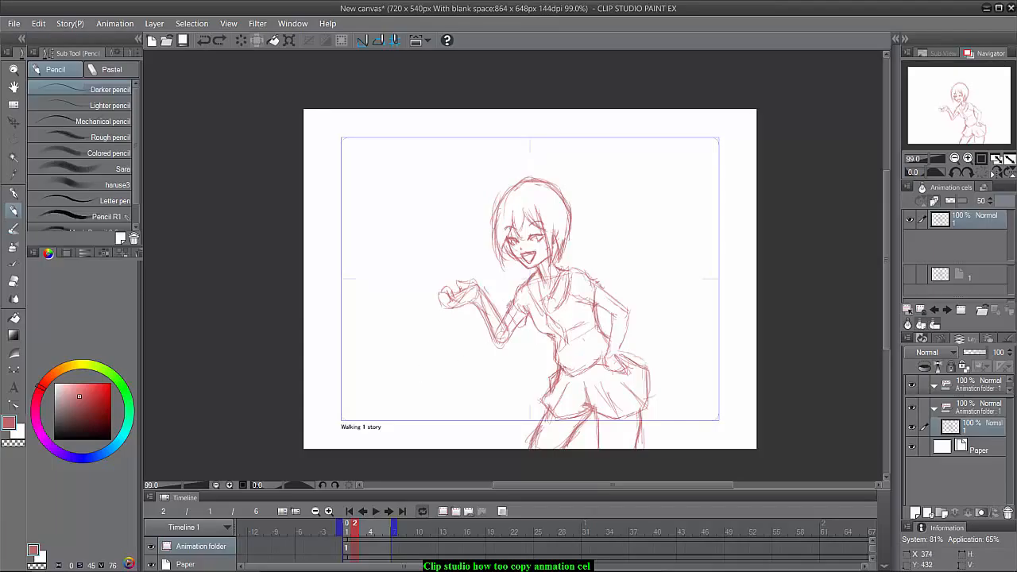
Paste the copied sketch into the animation folder as a separate cel
{"action": "left_click", "coordinate": [35, 24]}
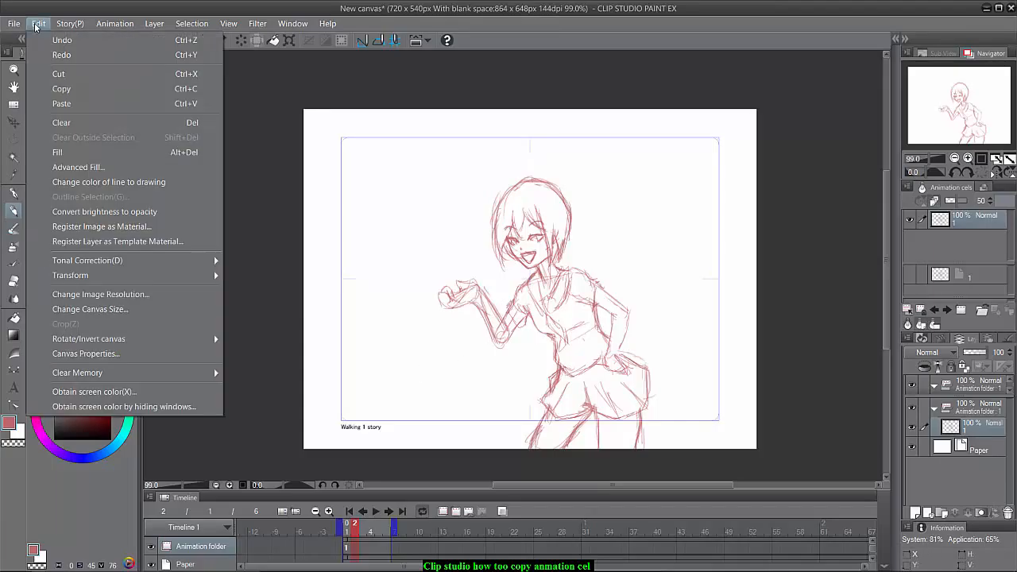
{"action": "left_click", "coordinate": [75, 103]}
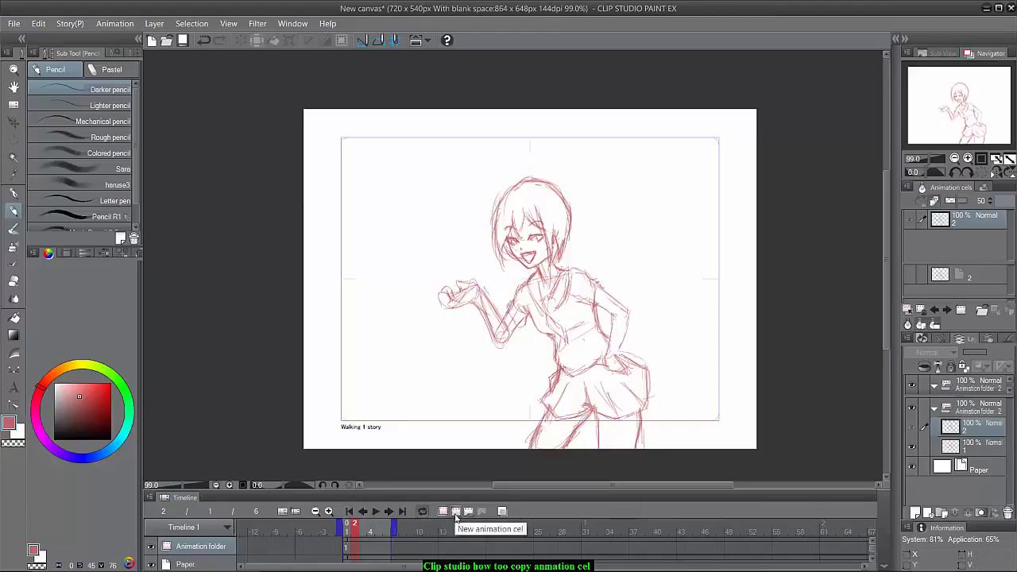
Create a new animation cel at frame 2 and assign the pasted cel 2 to that frame instead
{"action": "left_click", "coordinate": [348, 548]}
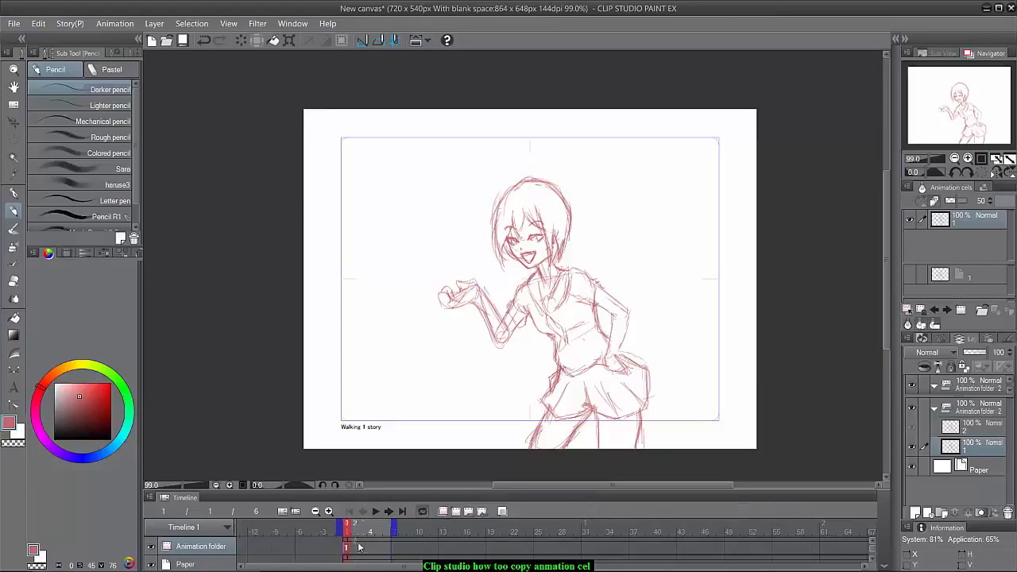
{"action": "left_click", "coordinate": [355, 549]}
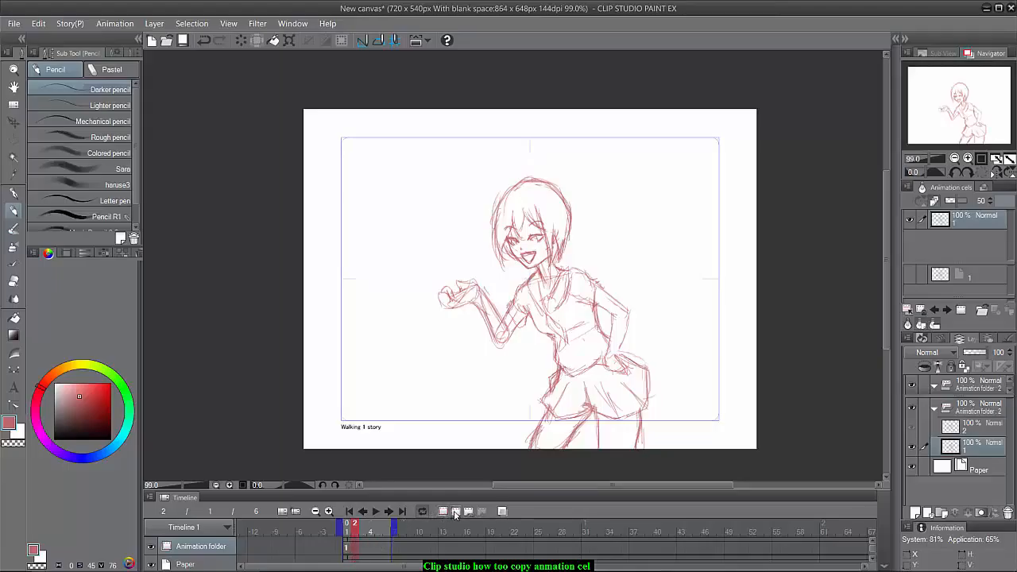
{"action": "left_click", "coordinate": [456, 512]}
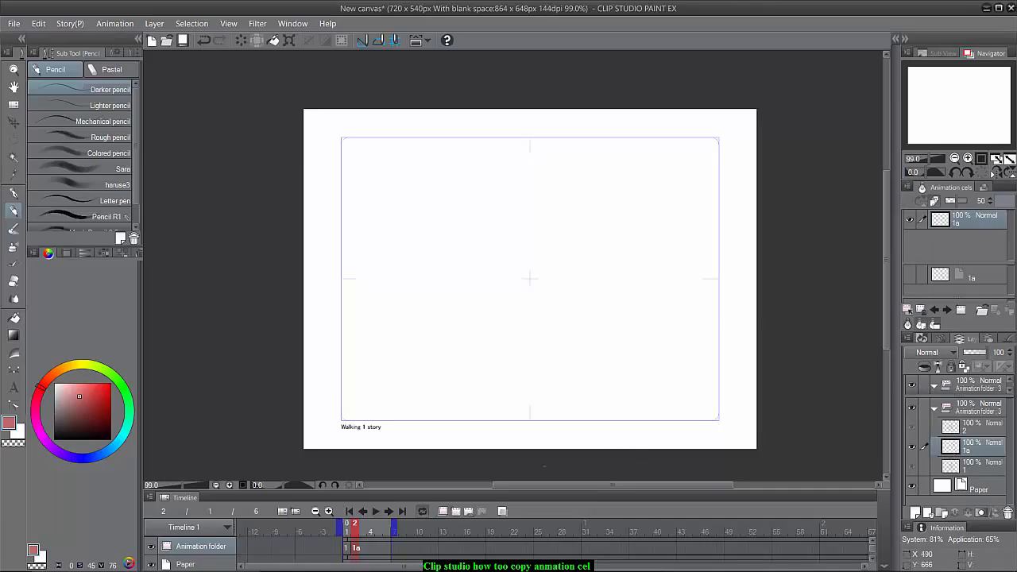
{"action": "left_click", "coordinate": [356, 550]}
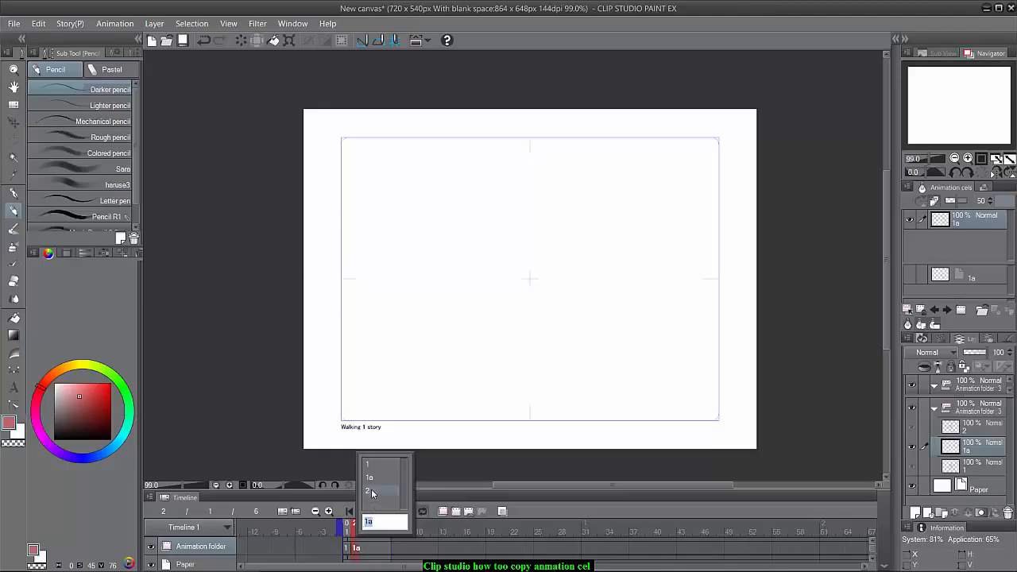
{"action": "left_click", "coordinate": [373, 494]}
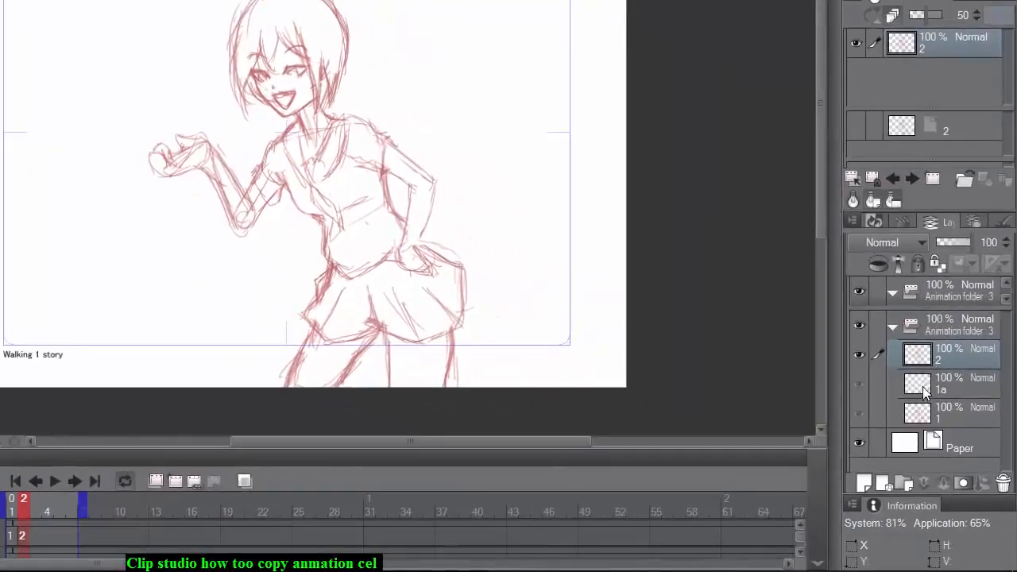
Delete the blank cel 1a from the animation folder and go back to frame 1
{"action": "left_click", "coordinate": [938, 388]}
{"action": "left_click_drag", "start_coordinate": [942, 385], "coordinate": [1004, 484]}
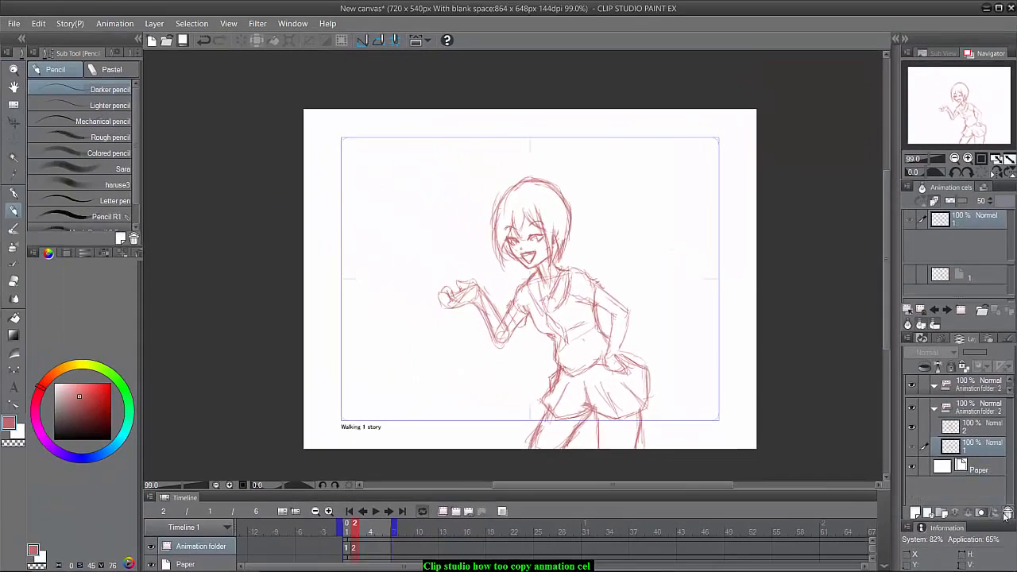
{"action": "left_click", "coordinate": [962, 431]}
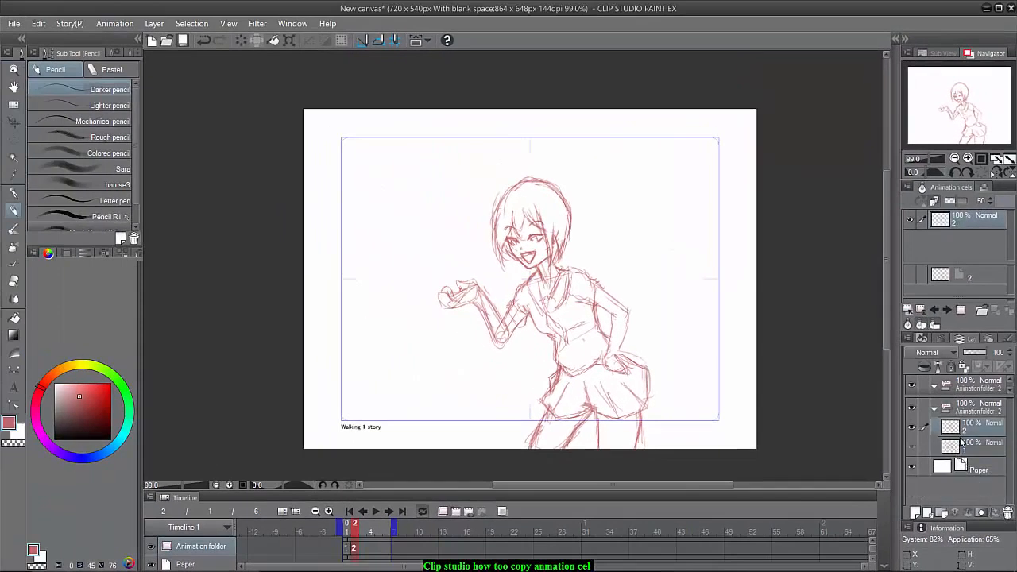
{"action": "left_click", "coordinate": [347, 547]}
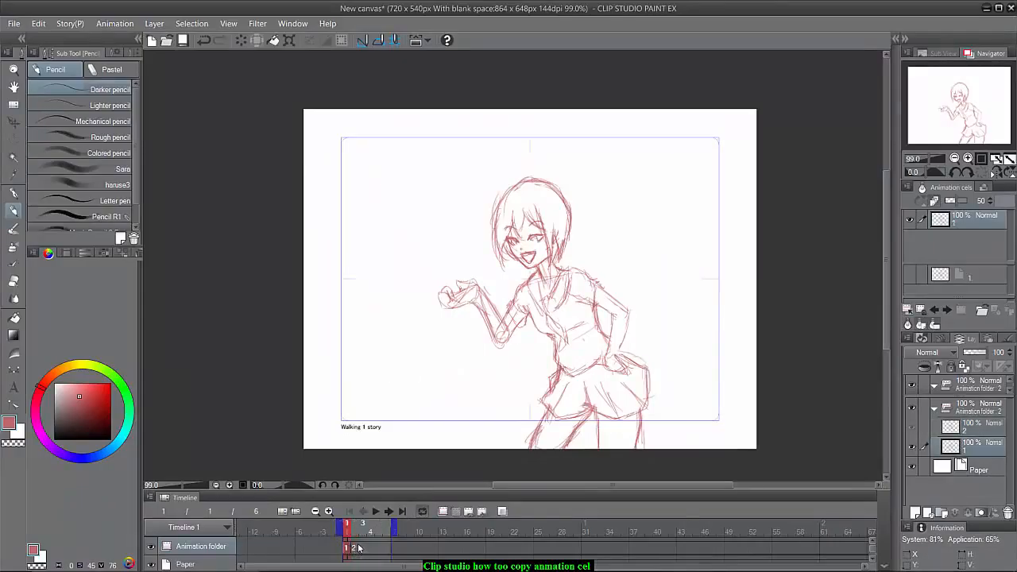
Switch between the cels on frames 1 and 2 and toggle cel 1's visibility off and on to compare them
{"action": "left_click", "coordinate": [356, 549]}
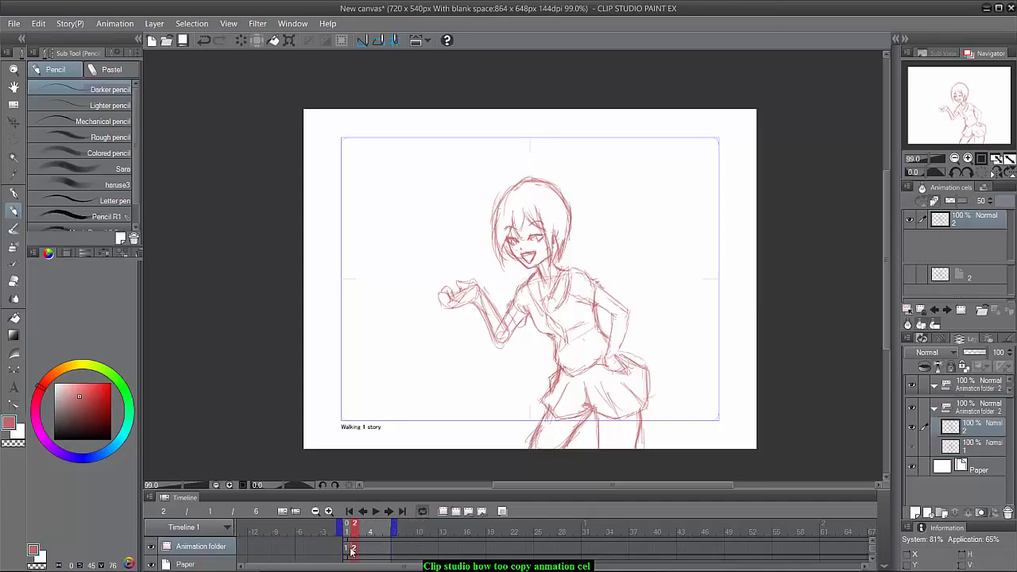
{"action": "left_click", "coordinate": [347, 548]}
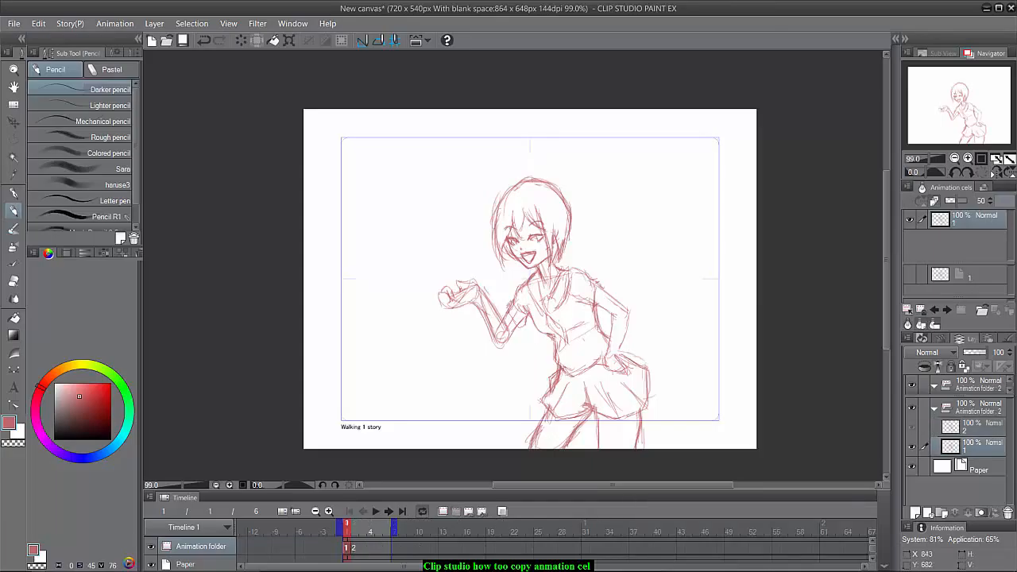
{"action": "left_click", "coordinate": [913, 447]}
{"action": "left_click", "coordinate": [948, 431]}
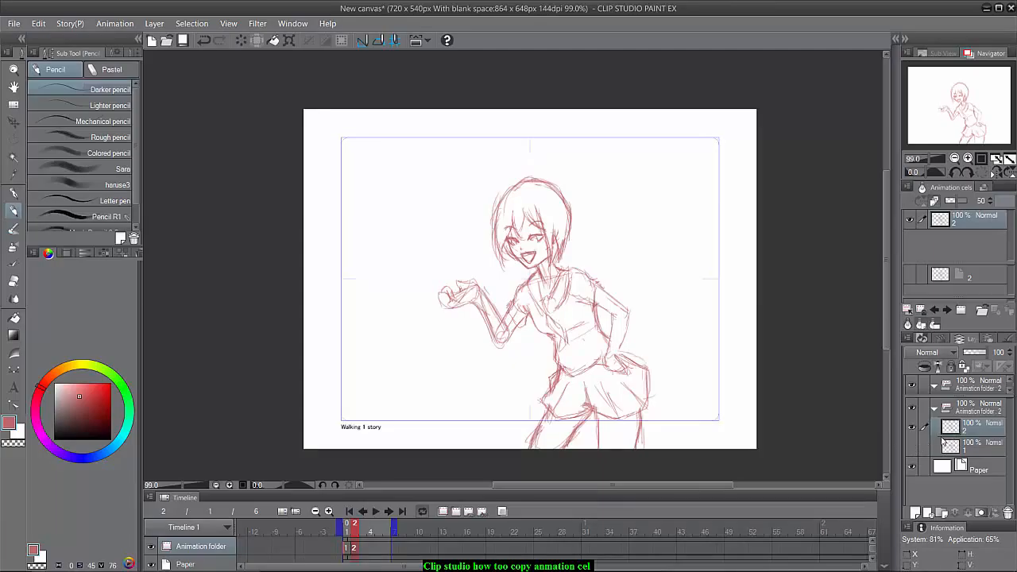
{"action": "left_click", "coordinate": [950, 447]}
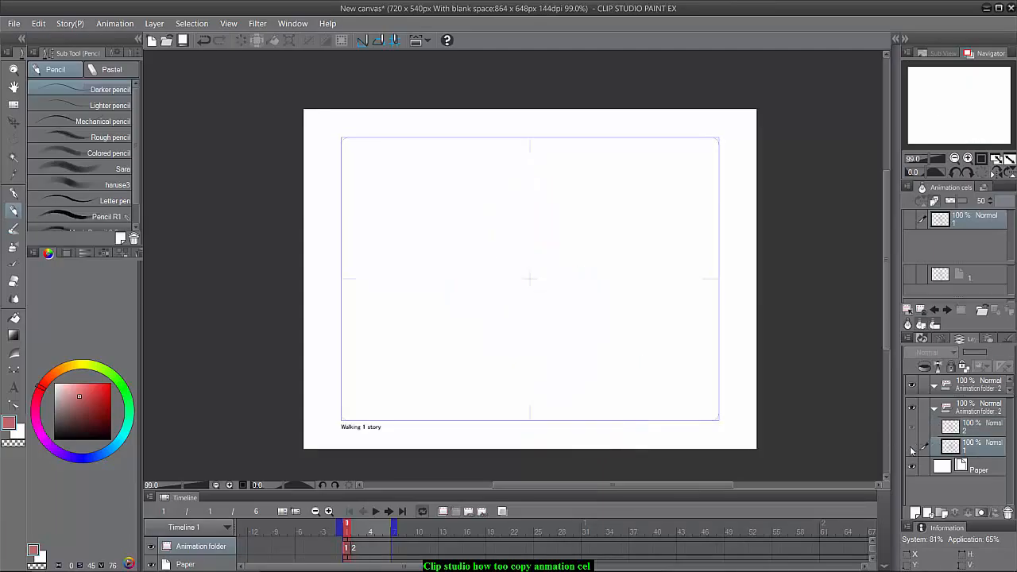
{"action": "left_click", "coordinate": [912, 448]}
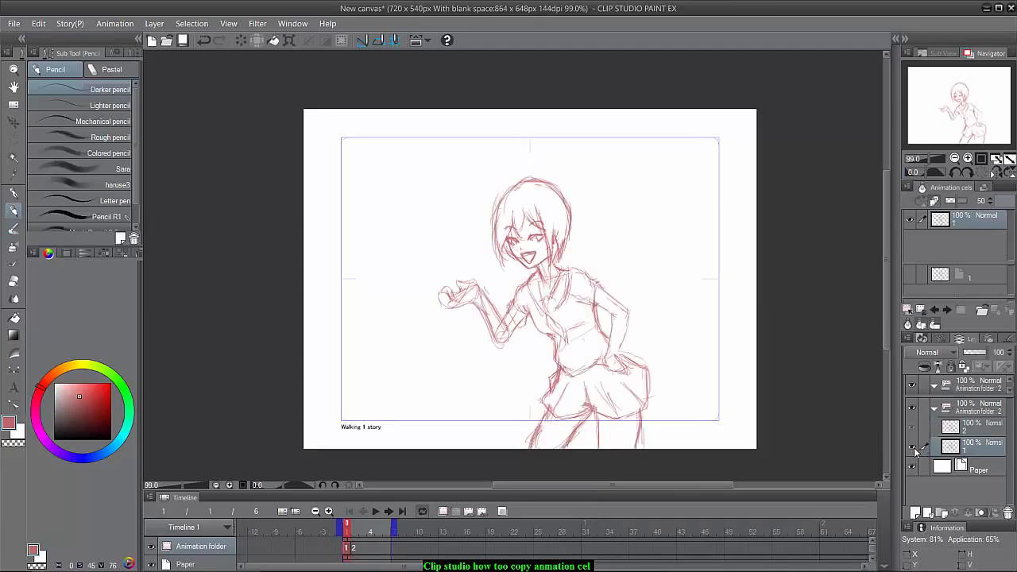
Alternate between both cels and toggle cel 2's visibility to check the copy, finishing with cel 2 selected
{"action": "left_click", "coordinate": [951, 428]}
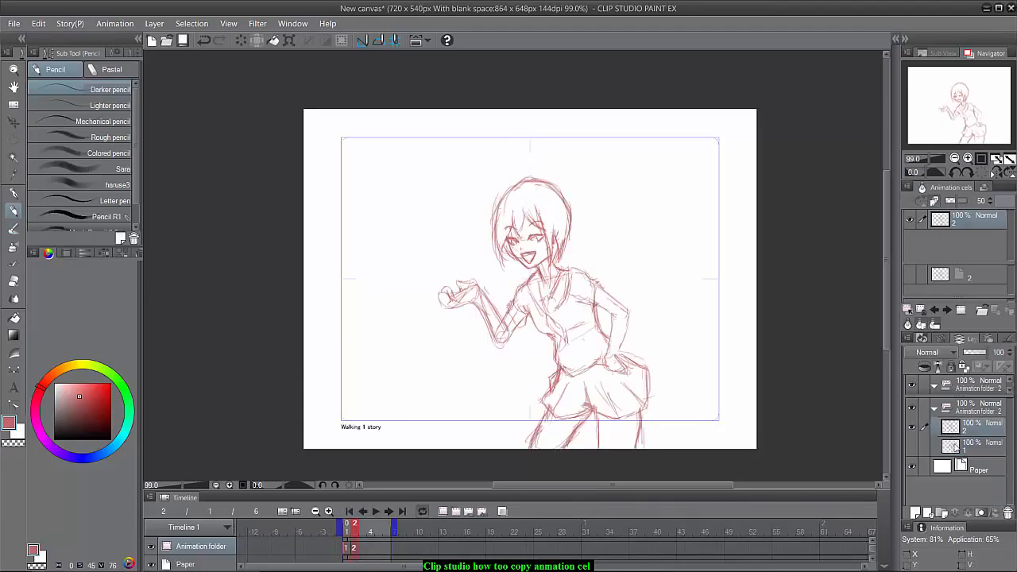
{"action": "left_click", "coordinate": [955, 446]}
{"action": "left_click", "coordinate": [954, 430]}
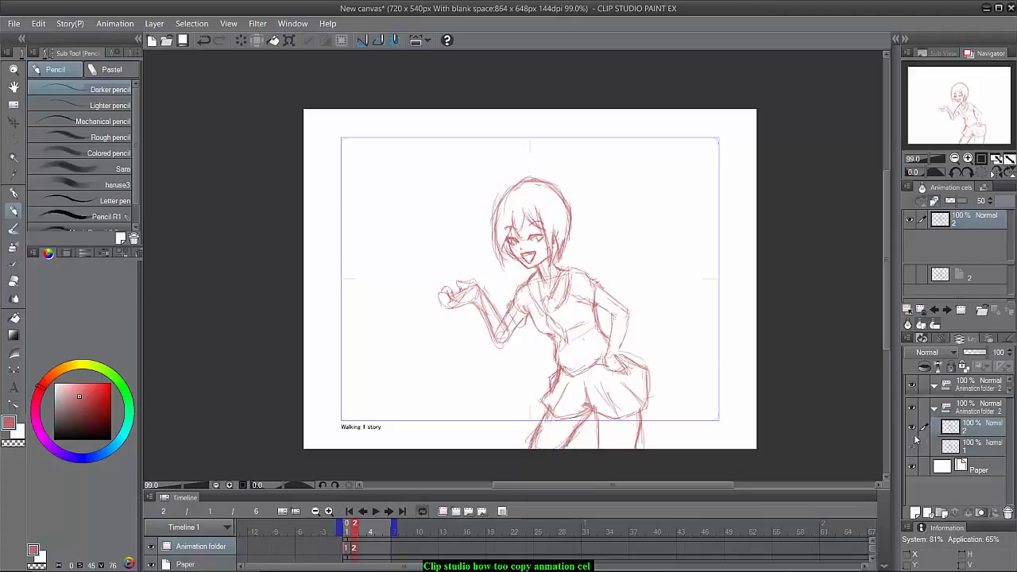
{"action": "left_click", "coordinate": [912, 428]}
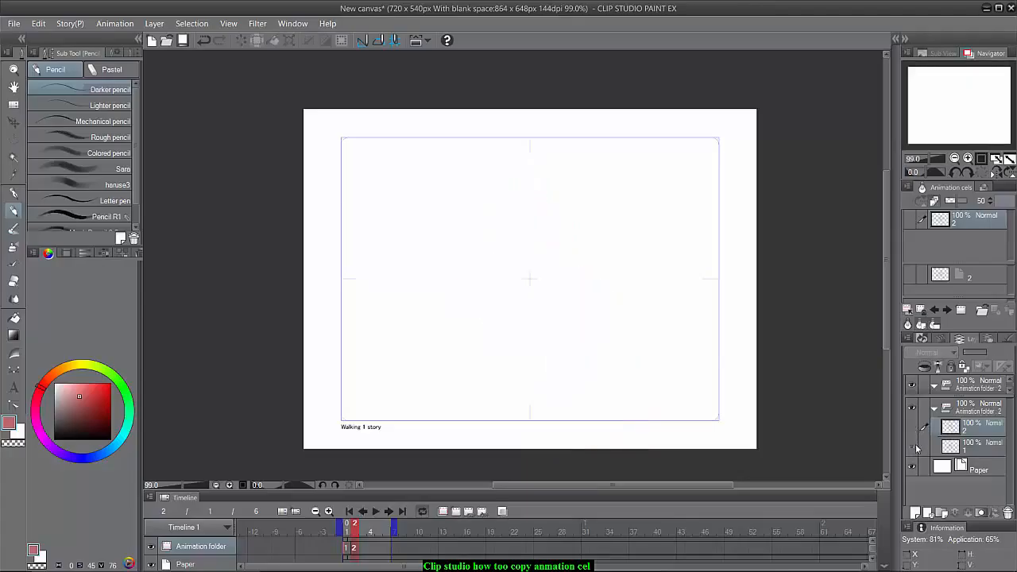
{"action": "left_click", "coordinate": [912, 446]}
{"action": "left_click", "coordinate": [954, 448]}
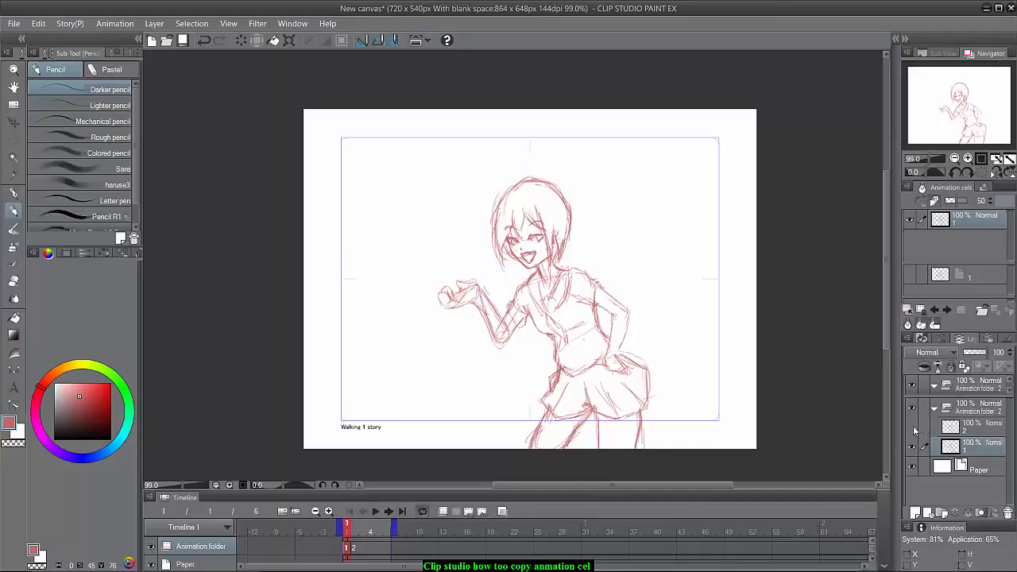
{"action": "left_click", "coordinate": [951, 428]}
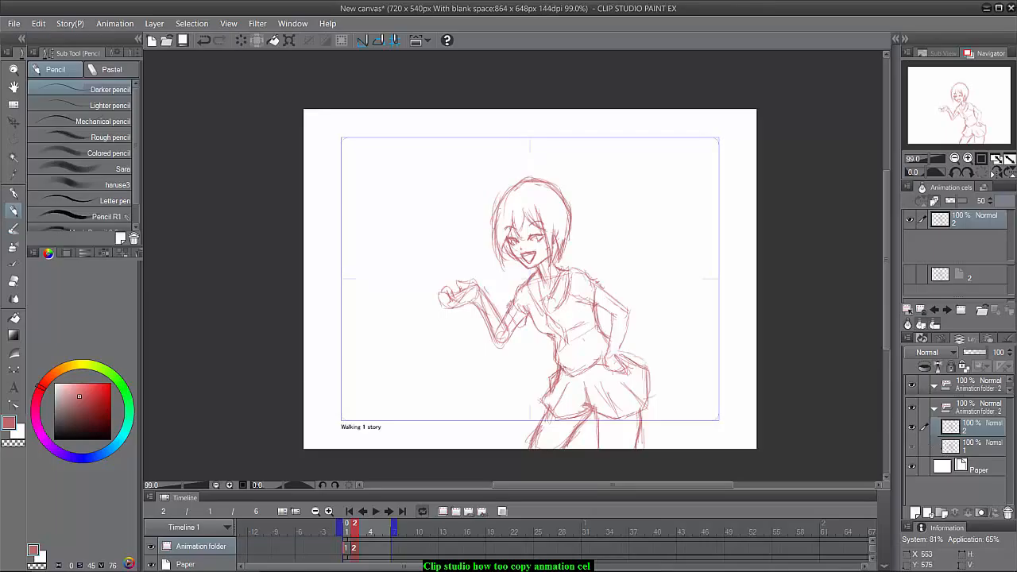
{"action": "left_click", "coordinate": [14, 139]}
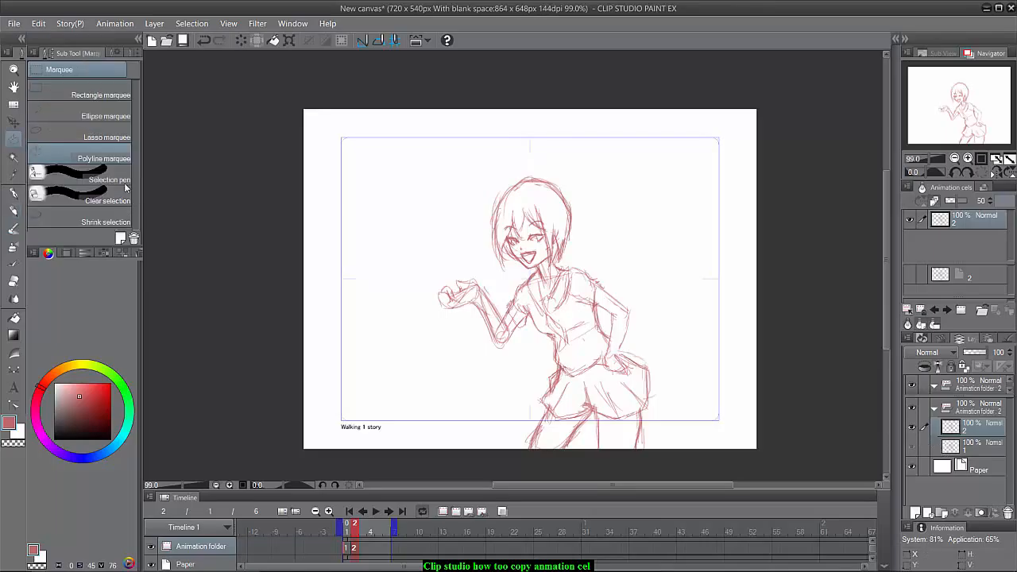
{"action": "left_click", "coordinate": [433, 284]}
{"action": "left_click", "coordinate": [473, 267]}
{"action": "double_click", "coordinate": [479, 274]}
{"action": "left_click", "coordinate": [374, 309]}
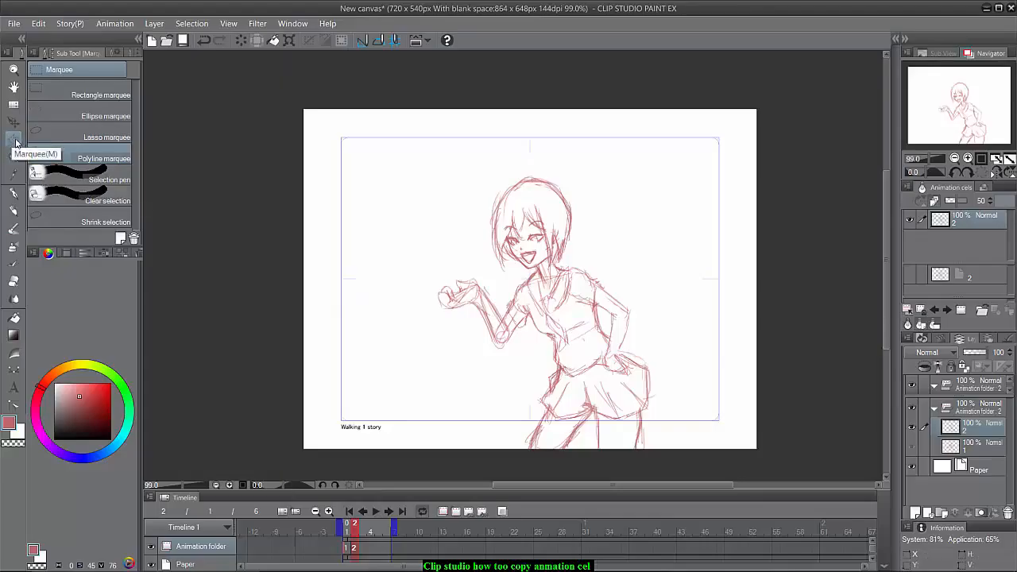
Outline the character's raised hand and forearm down to the elbow on cel 2 with a closed polyline selection
{"action": "left_click", "coordinate": [435, 295]}
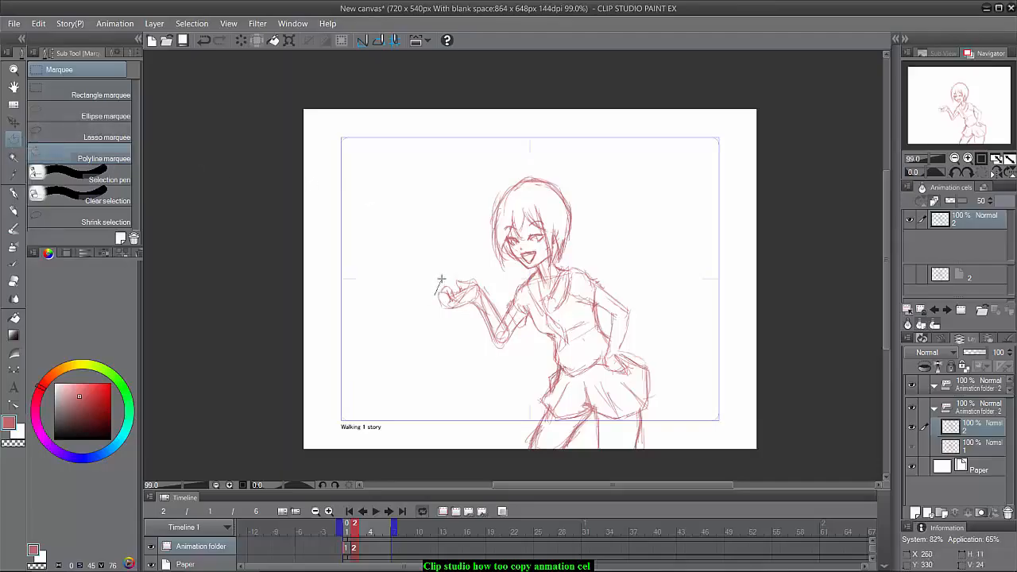
{"action": "left_click", "coordinate": [446, 278]}
{"action": "left_click", "coordinate": [476, 274]}
{"action": "left_click", "coordinate": [512, 338]}
{"action": "left_click", "coordinate": [507, 357]}
{"action": "left_click", "coordinate": [487, 341]}
{"action": "left_click", "coordinate": [465, 315]}
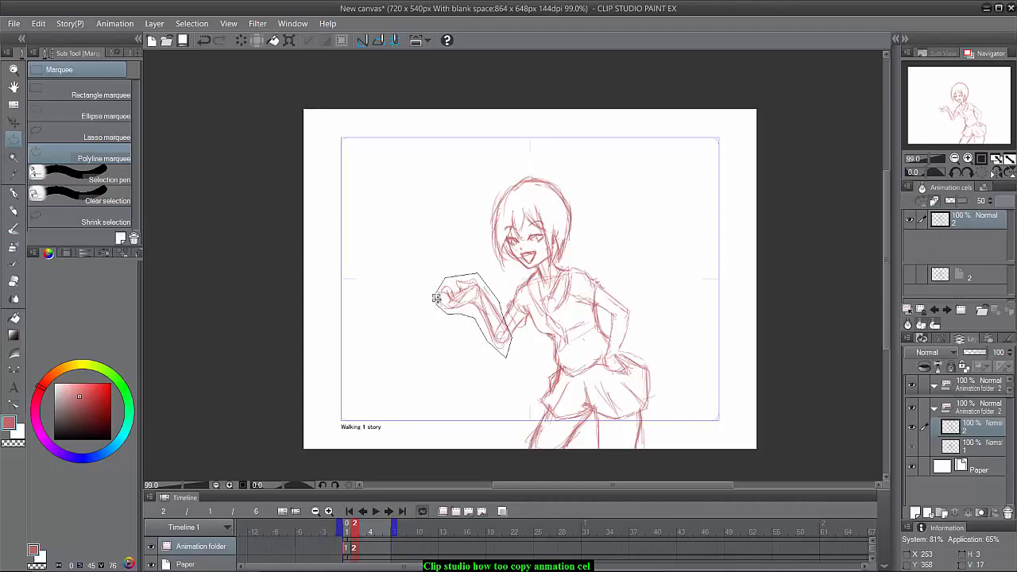
{"action": "left_click", "coordinate": [437, 298]}
Rotate the selected forearm slightly counterclockwise, realign it at the elbow, apply the transform and clear the selection
{"action": "key", "text": "ctrl+t"}
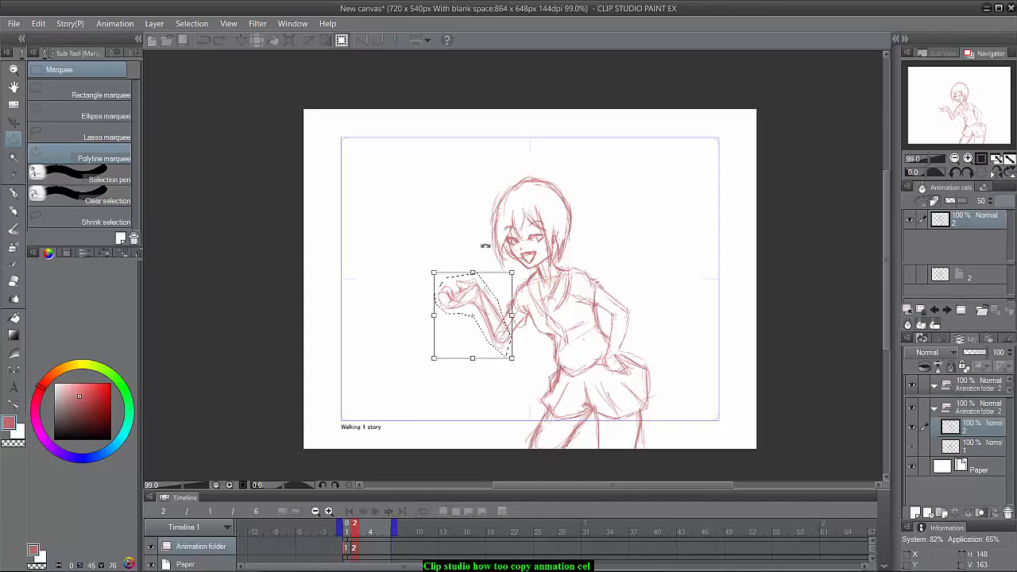
{"action": "left_click_drag", "start_coordinate": [477, 228], "coordinate": [457, 239]}
{"action": "left_click_drag", "start_coordinate": [496, 323], "coordinate": [498, 330]}
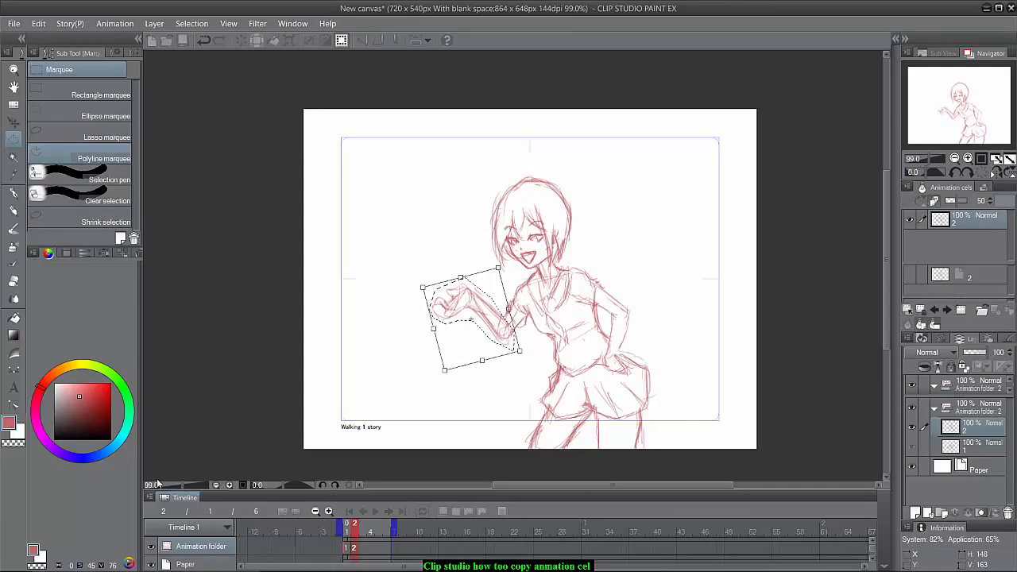
{"action": "left_click", "coordinate": [14, 228]}
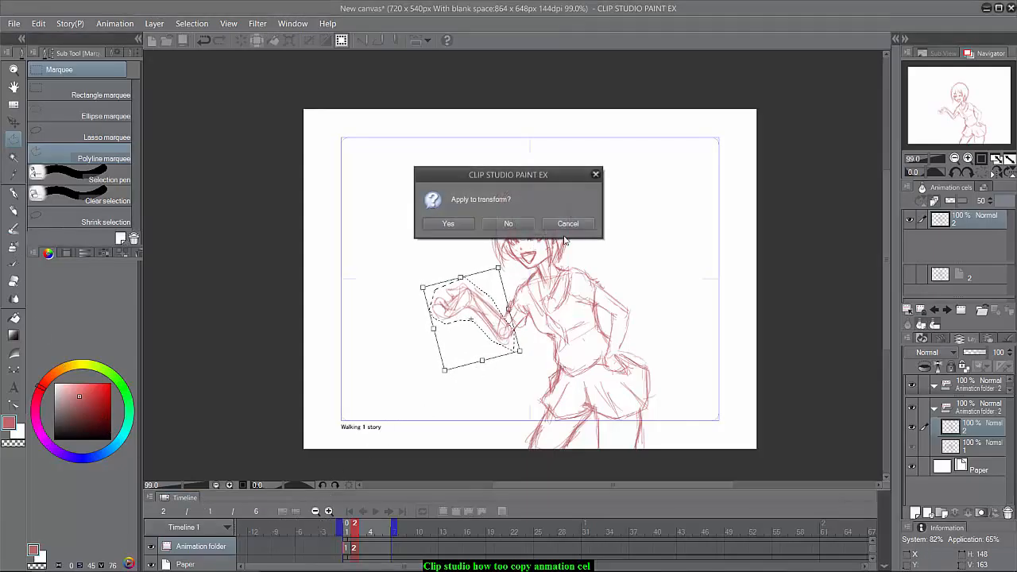
{"action": "left_click", "coordinate": [449, 224]}
{"action": "left_click", "coordinate": [382, 369]}
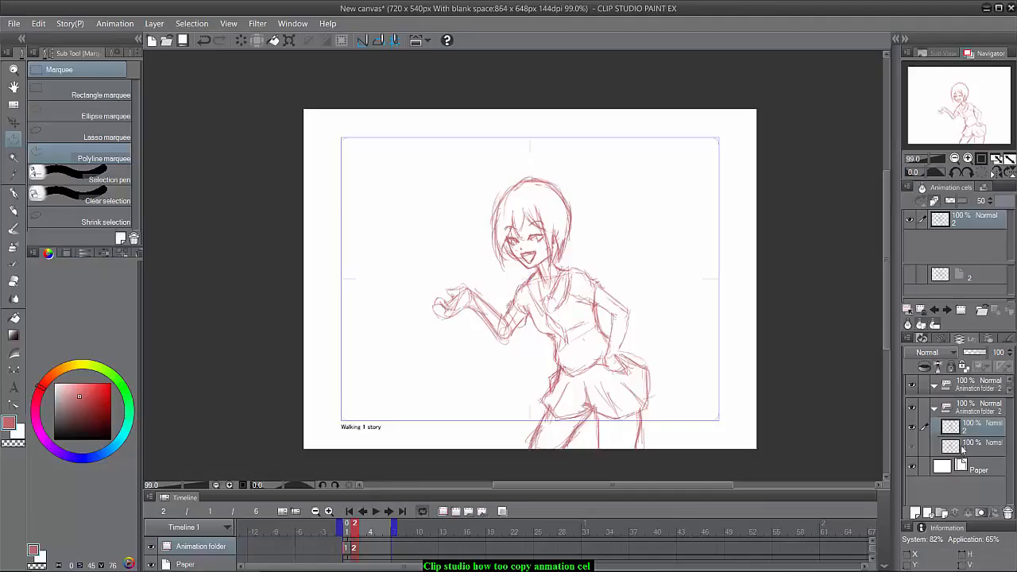
Flip repeatedly between cel 1 and cel 2 to preview the arm movement, finishing on cel 2
{"action": "left_click", "coordinate": [968, 448]}
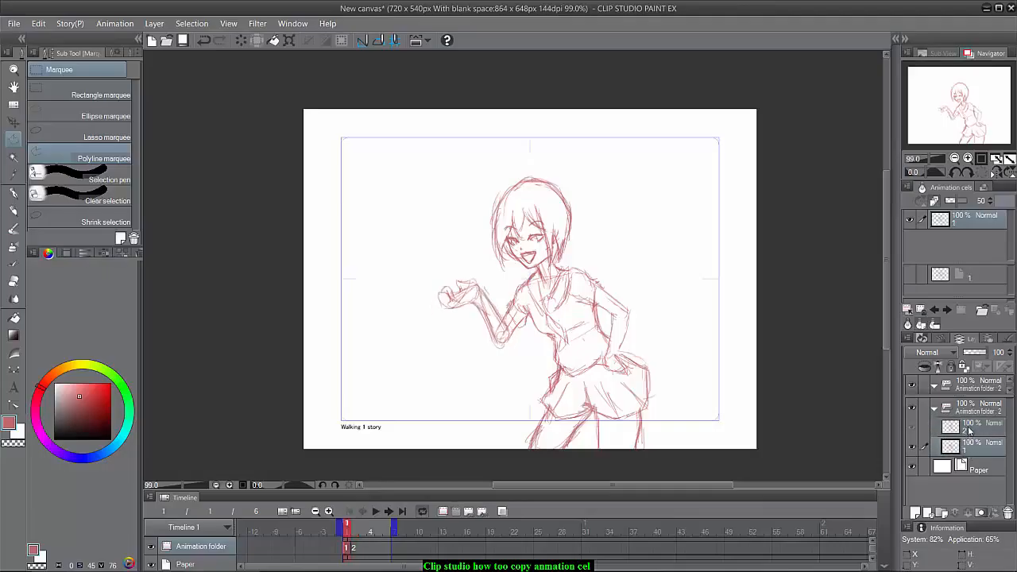
{"action": "left_click", "coordinate": [969, 430]}
{"action": "left_click", "coordinate": [969, 452]}
{"action": "left_click", "coordinate": [970, 430]}
{"action": "left_click", "coordinate": [972, 447]}
{"action": "left_click", "coordinate": [970, 428]}
{"action": "left_click", "coordinate": [973, 448]}
{"action": "left_click", "coordinate": [970, 431]}
{"action": "left_click", "coordinate": [972, 447]}
{"action": "left_click", "coordinate": [971, 430]}
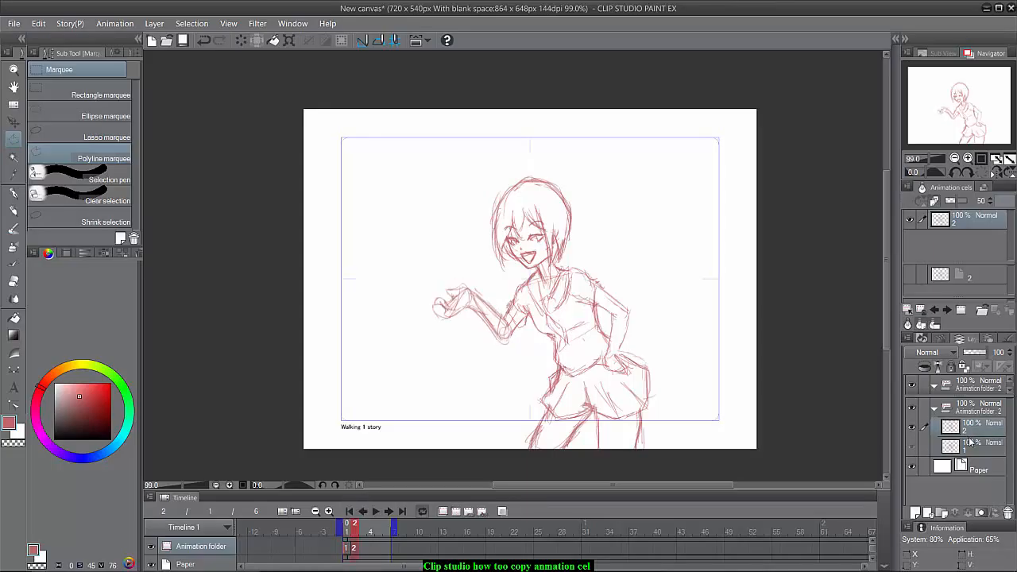
{"action": "left_click", "coordinate": [972, 447]}
{"action": "left_click", "coordinate": [972, 431]}
{"action": "left_click", "coordinate": [972, 447]}
{"action": "left_click", "coordinate": [970, 430]}
{"action": "left_click", "coordinate": [972, 447]}
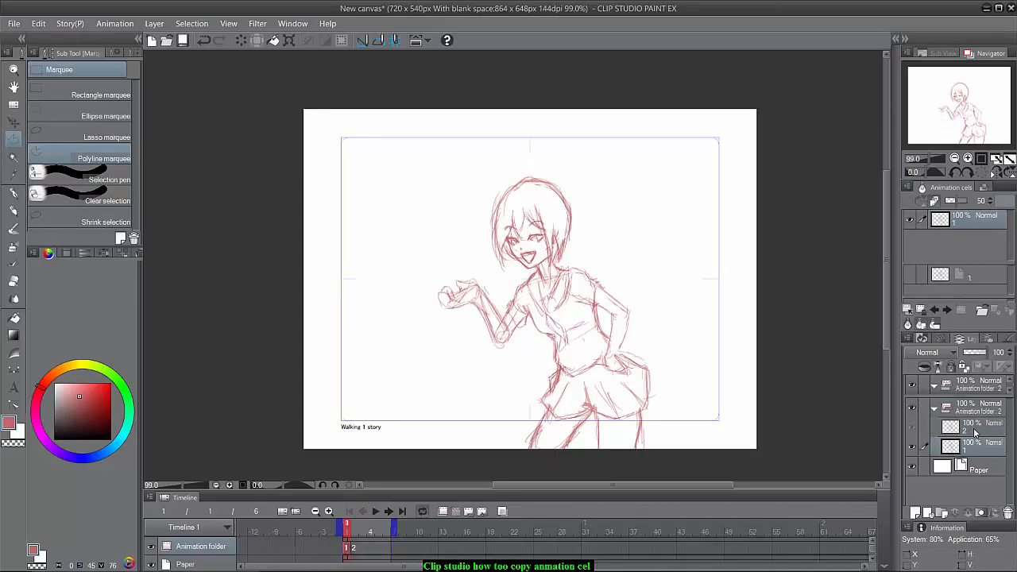
{"action": "left_click", "coordinate": [971, 430]}
{"action": "left_click", "coordinate": [972, 447]}
{"action": "left_click", "coordinate": [971, 430]}
{"action": "left_click", "coordinate": [973, 448]}
{"action": "left_click", "coordinate": [970, 430]}
{"action": "left_click", "coordinate": [972, 448]}
{"action": "left_click", "coordinate": [970, 430]}
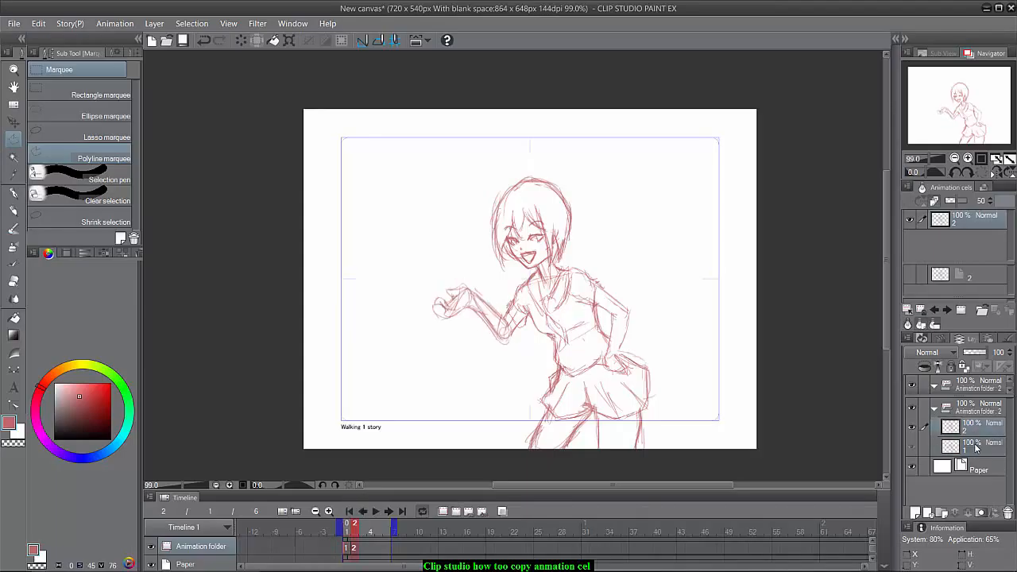
{"action": "left_click", "coordinate": [972, 448]}
{"action": "left_click", "coordinate": [970, 430]}
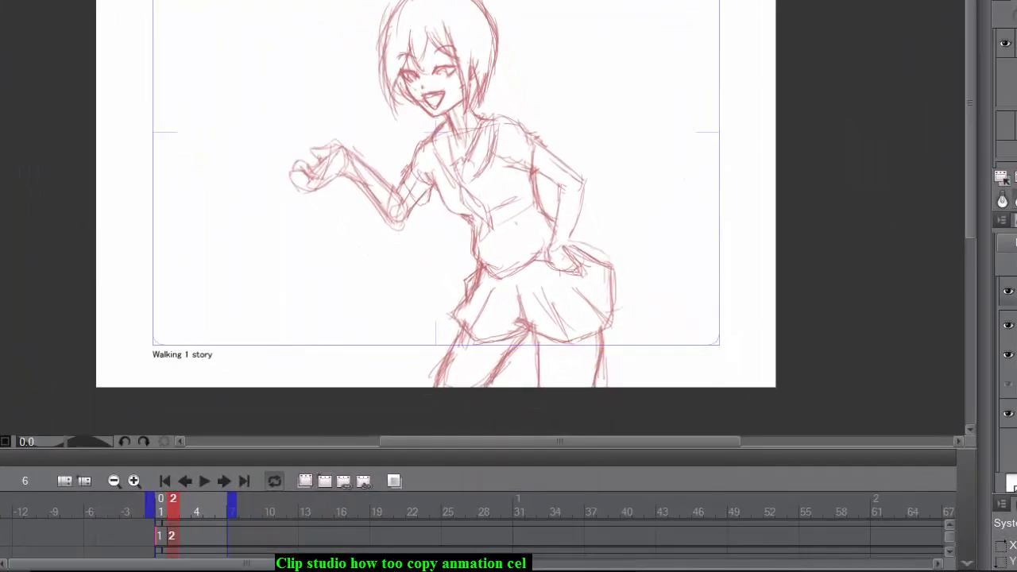
{"action": "left_click", "coordinate": [506, 558]}
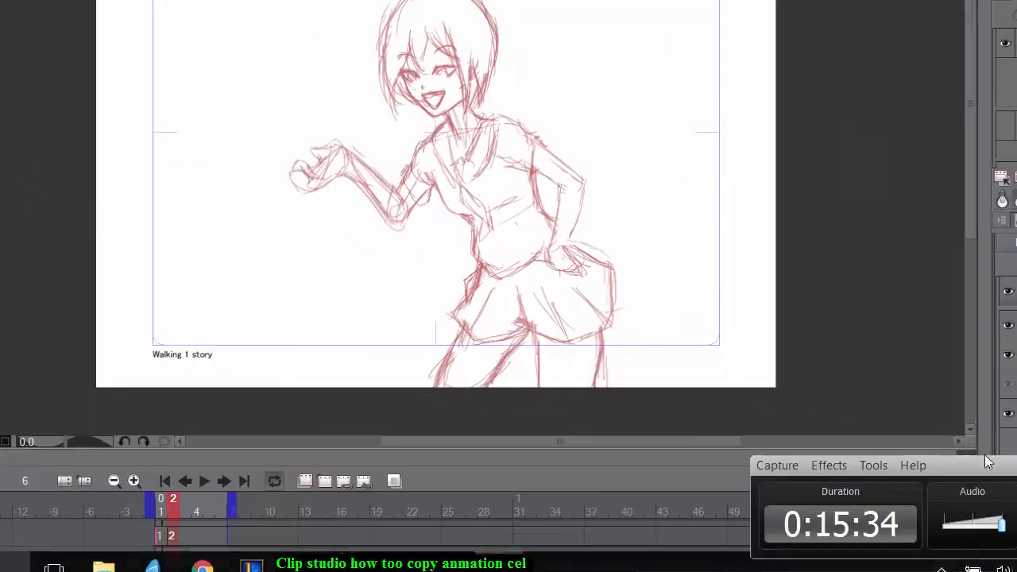